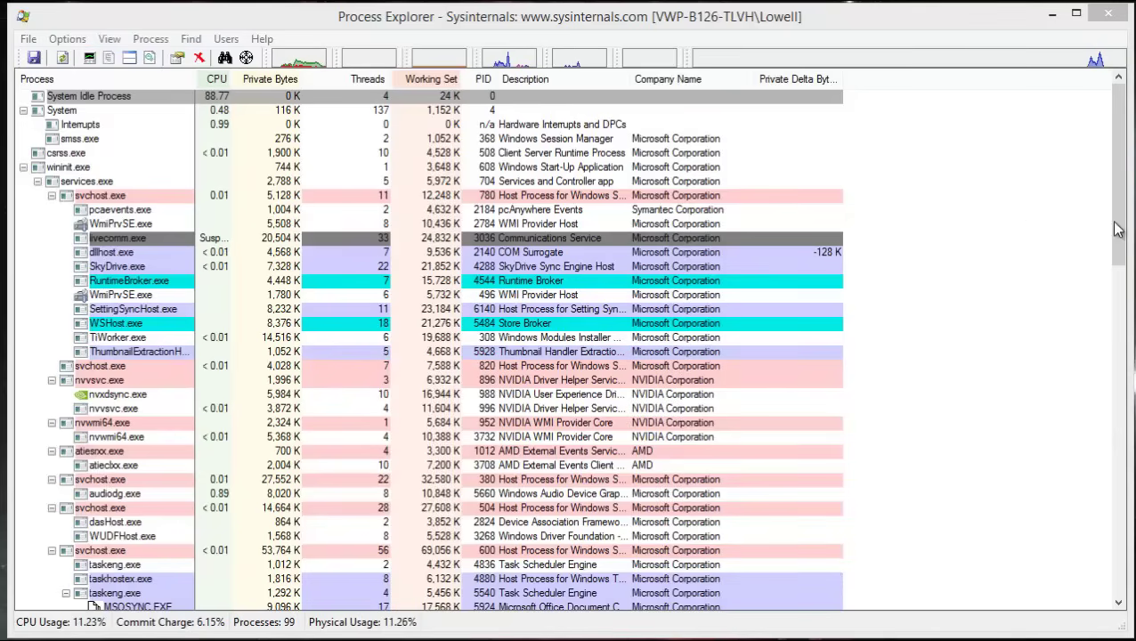
Find Tresorit.exe under explorer.exe in the process tree and open its properties
drag(1117, 230, 1100, 516)
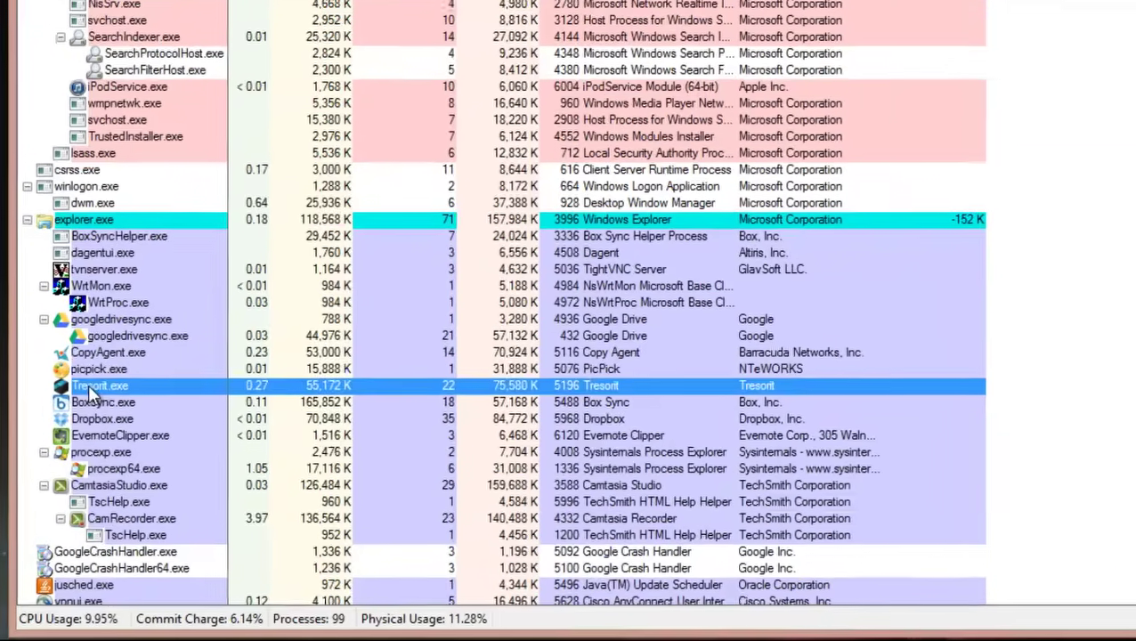
click(84, 422)
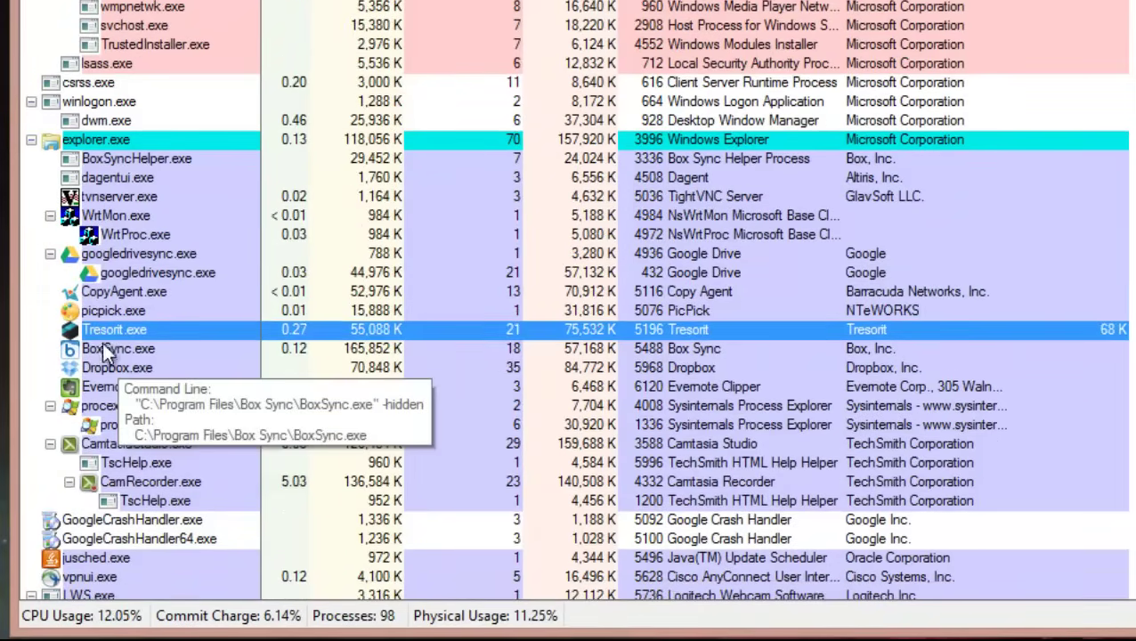
mouse_move(104, 327)
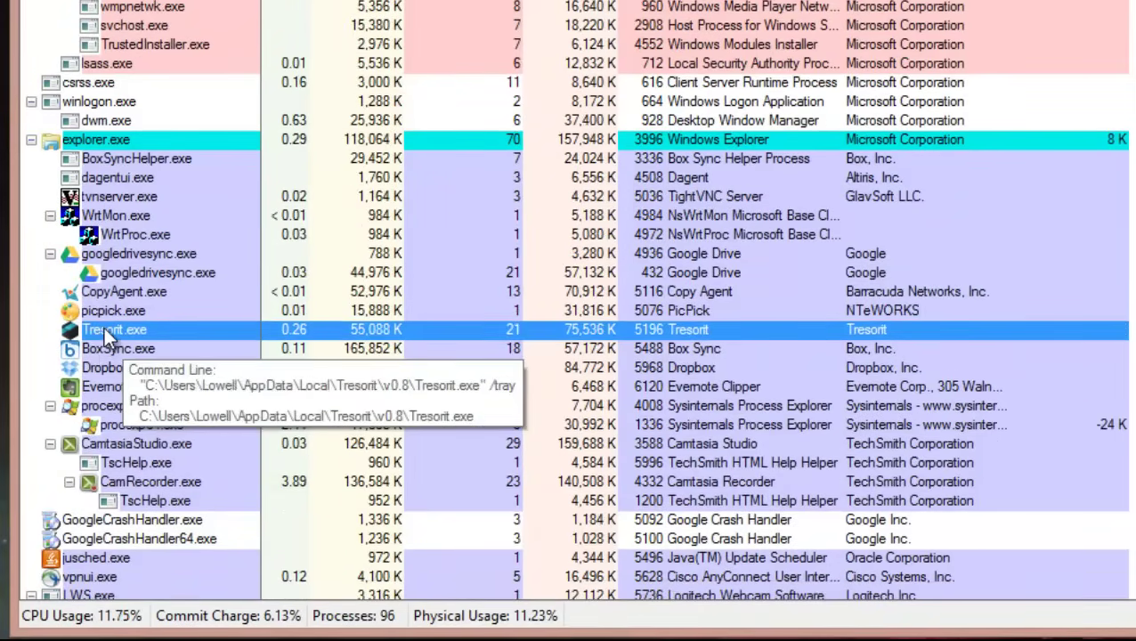
scroll(106, 334, down, 1)
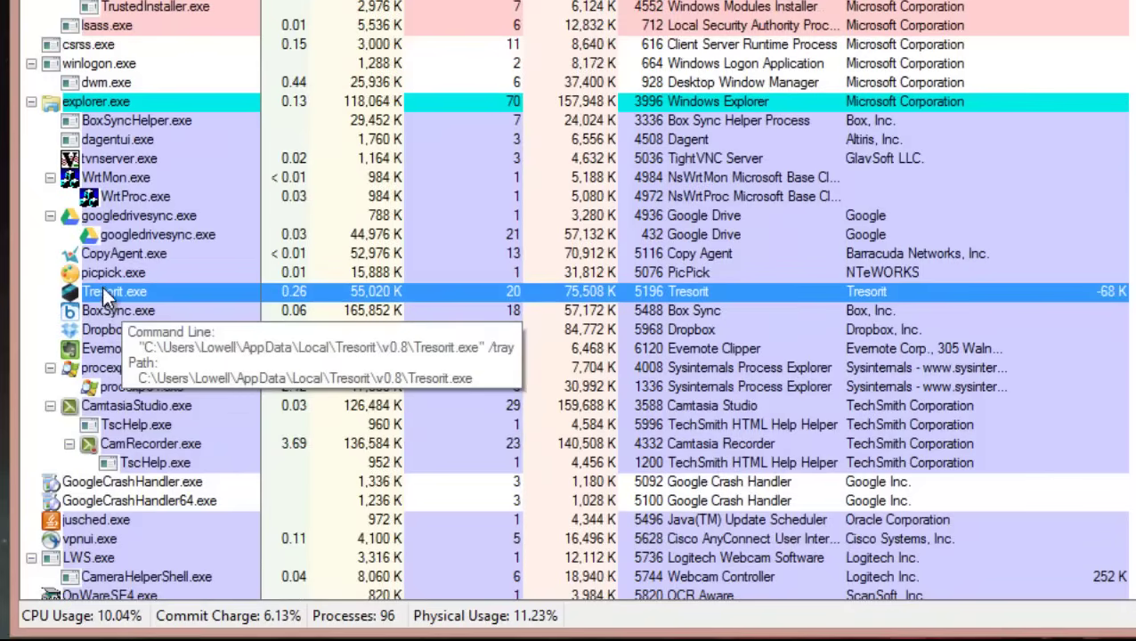
right_click(103, 301)
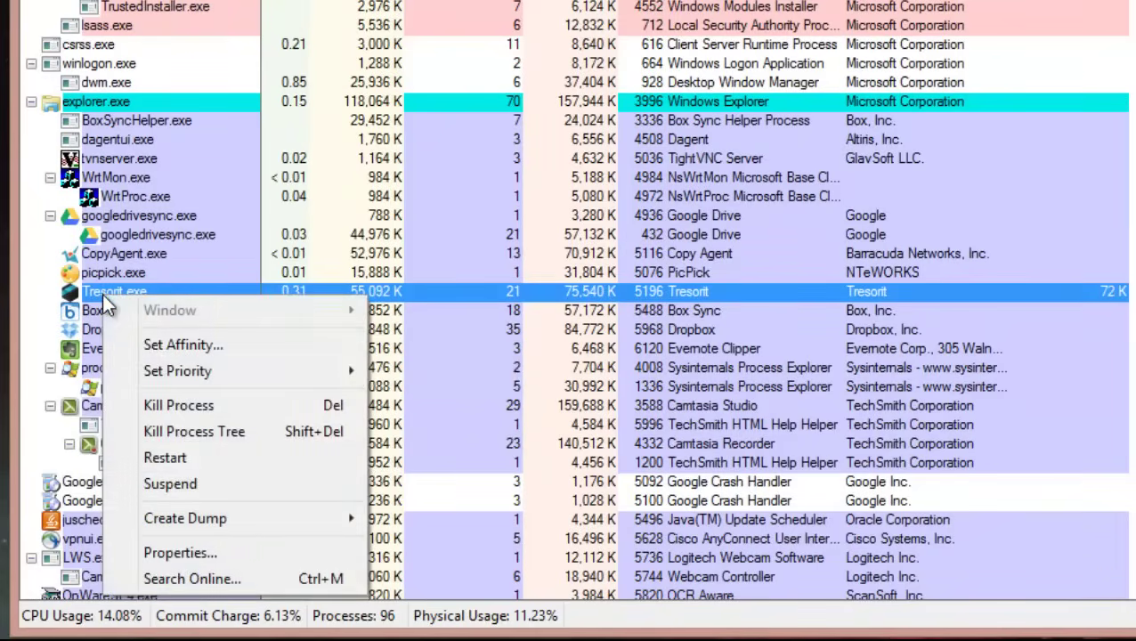
click(163, 552)
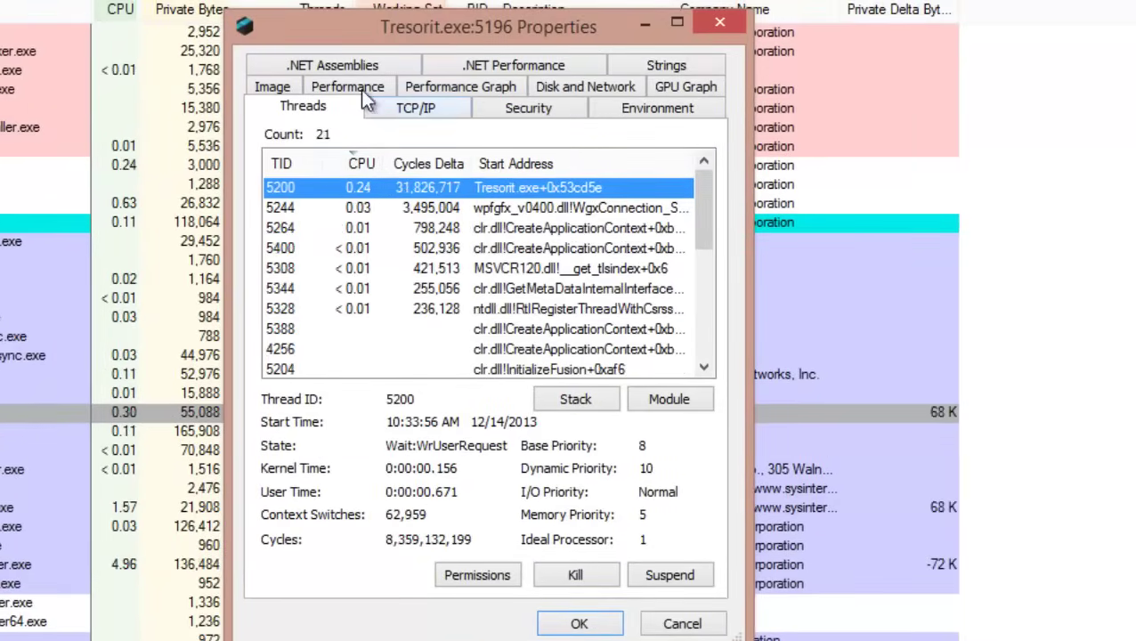
Review the Image details of Tresorit.exe and return to its list of threads
click(273, 88)
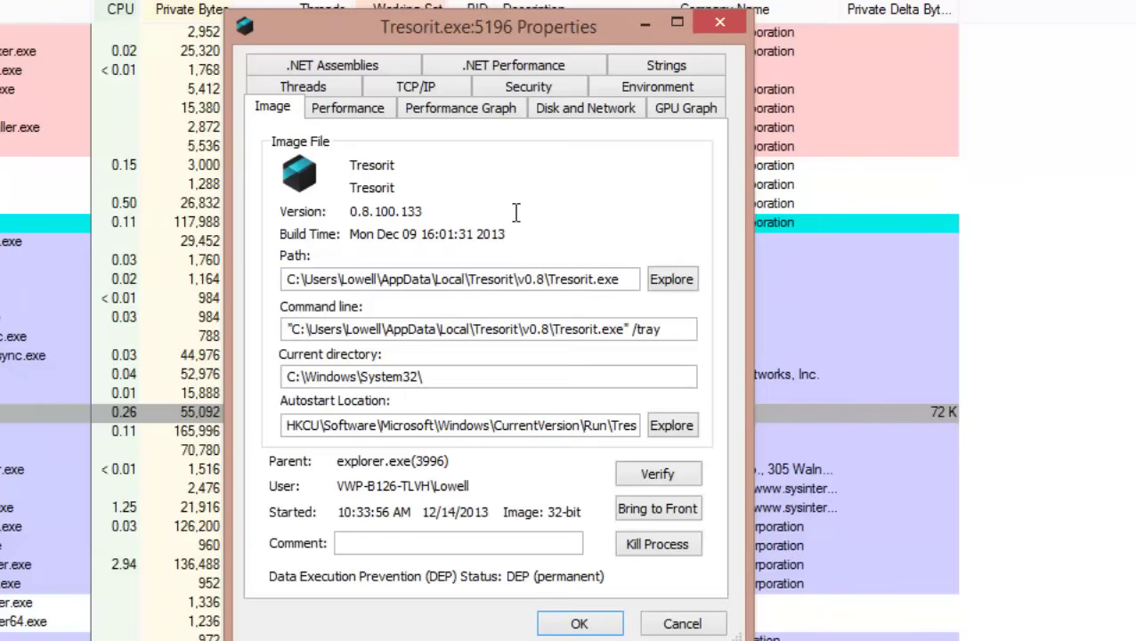
key(ctrl+Tab)
key(ctrl+Tab)
key(ctrl+Tab)
key(ctrl+Tab)
key(ctrl+Tab)
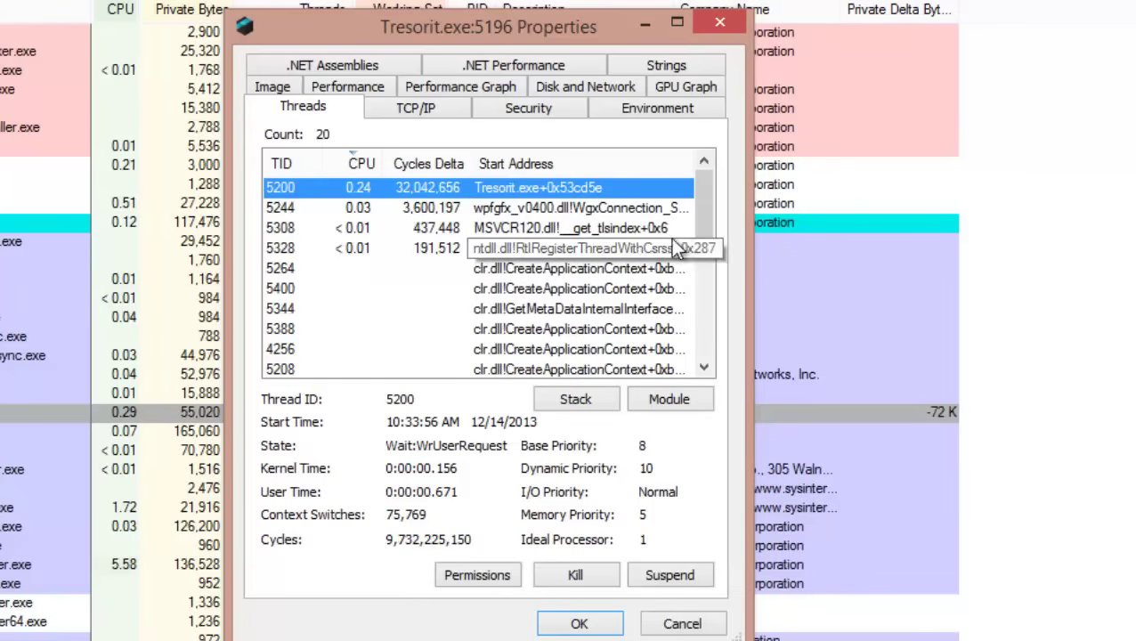
mouse_move(696, 212)
mouse_down()
mouse_move(698, 333)
mouse_move(697, 190)
mouse_up()
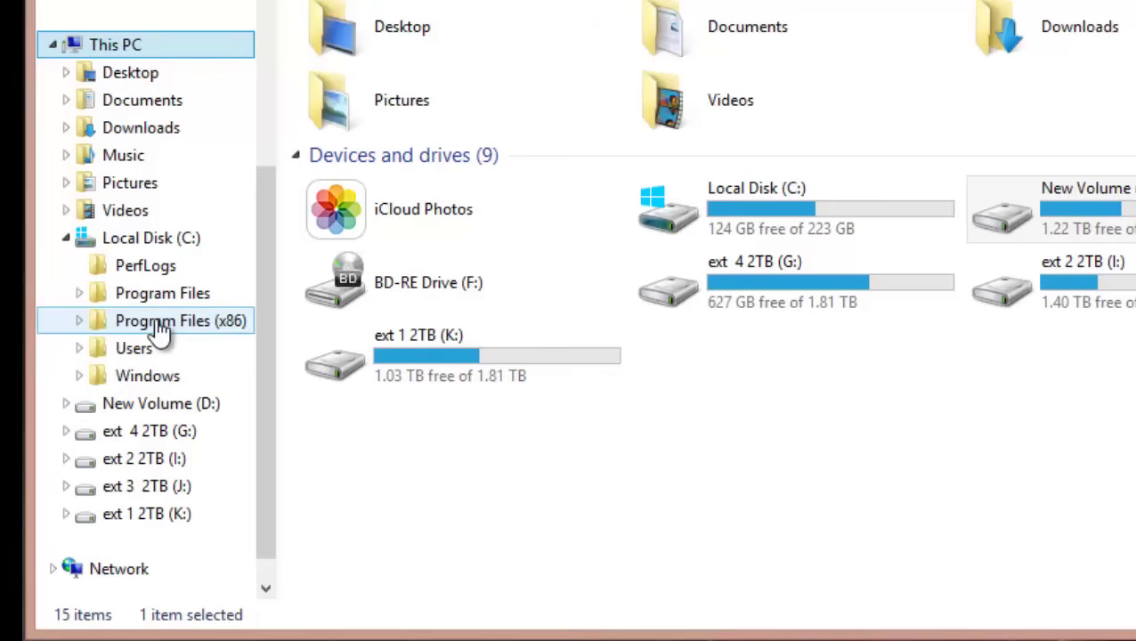
Switch to File Explorer and browse through Program Files (x86), Adobe and Reader 11.0 into the Reader folder
click(120, 322)
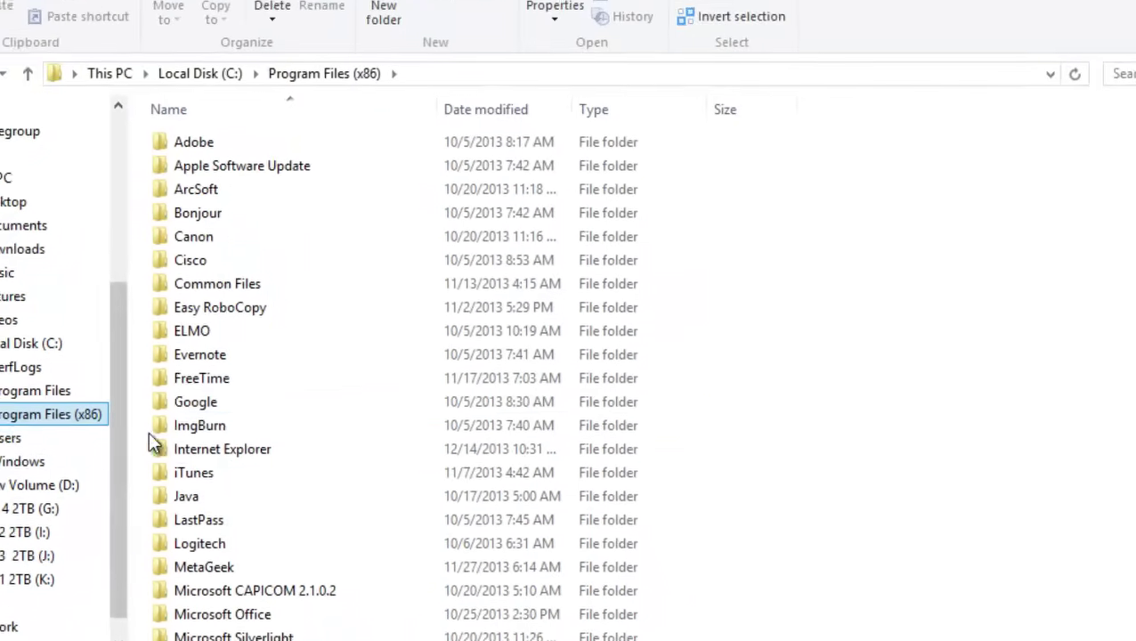
double_click(179, 163)
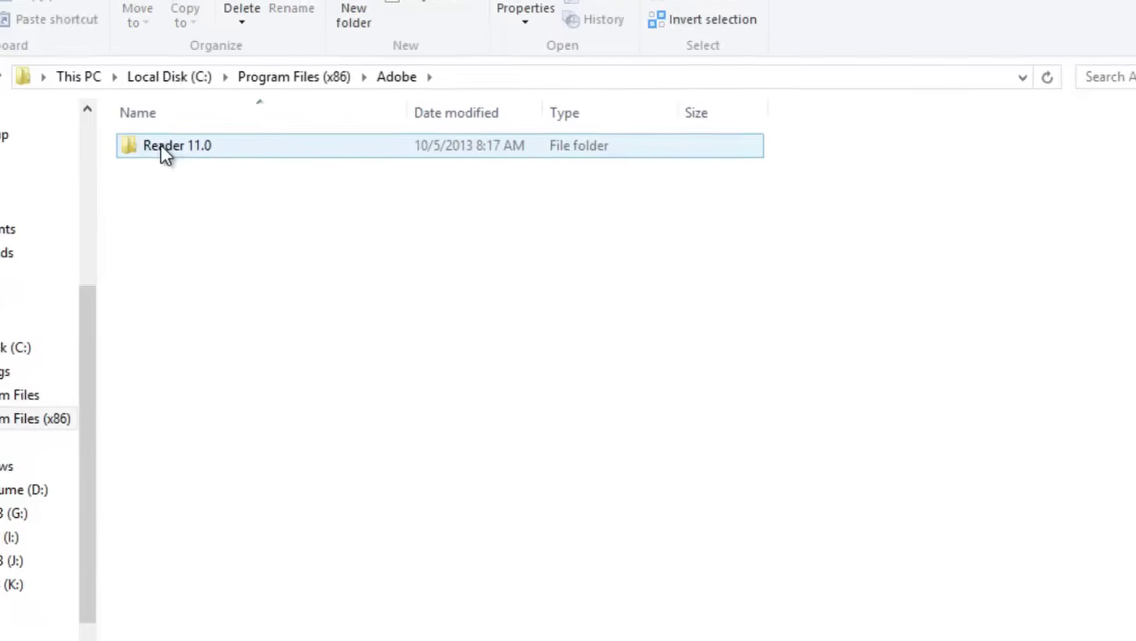
double_click(164, 148)
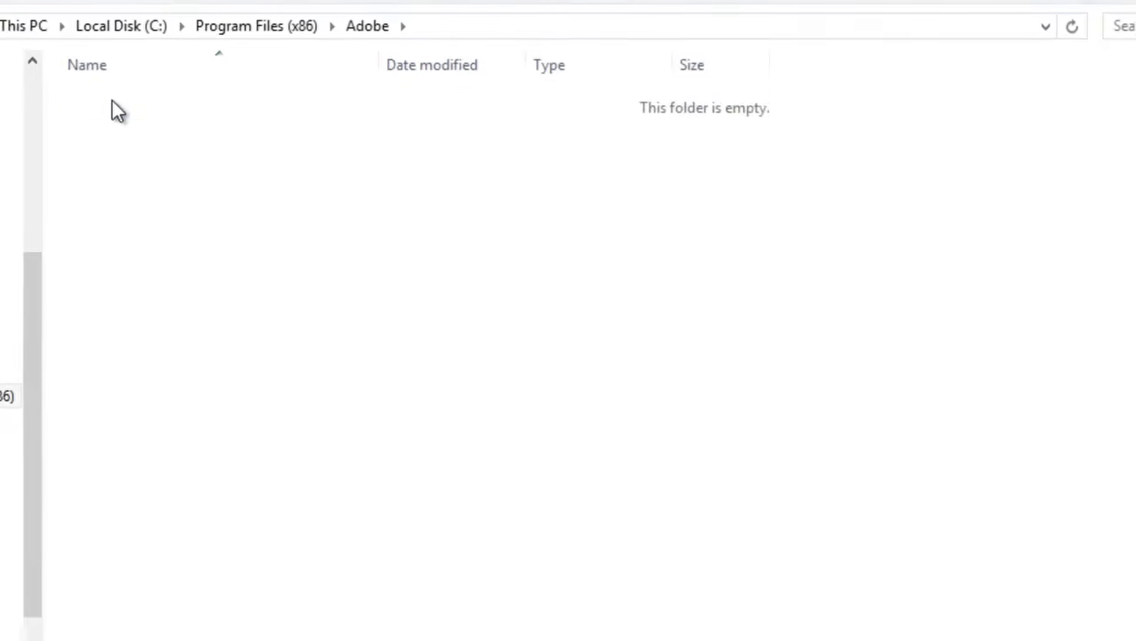
click(75, 174)
click(63, 97)
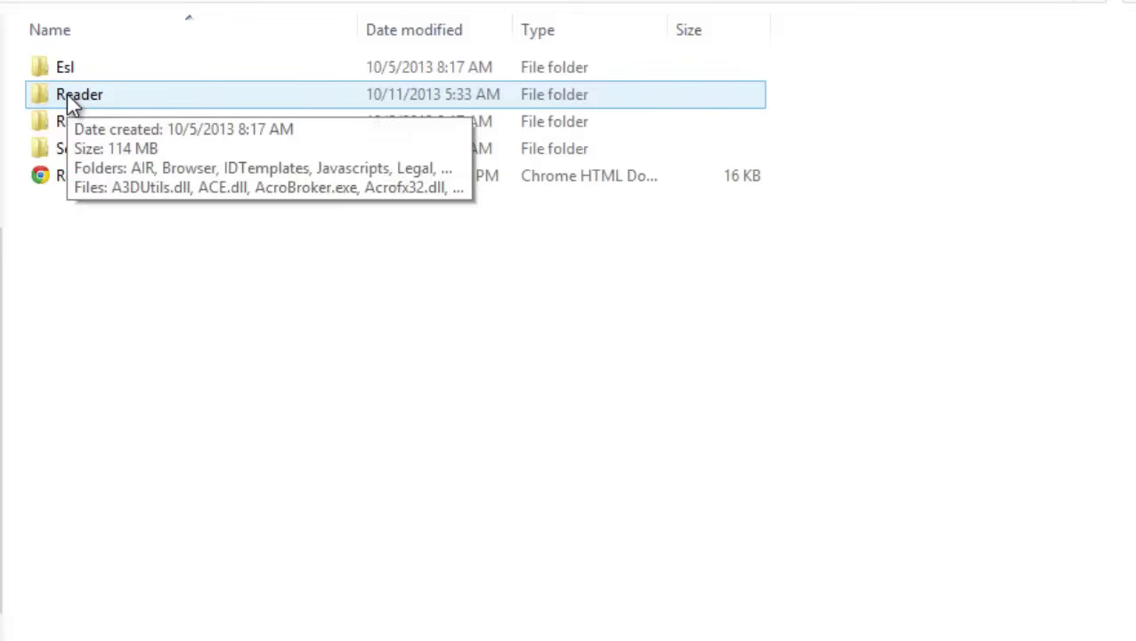
double_click(69, 101)
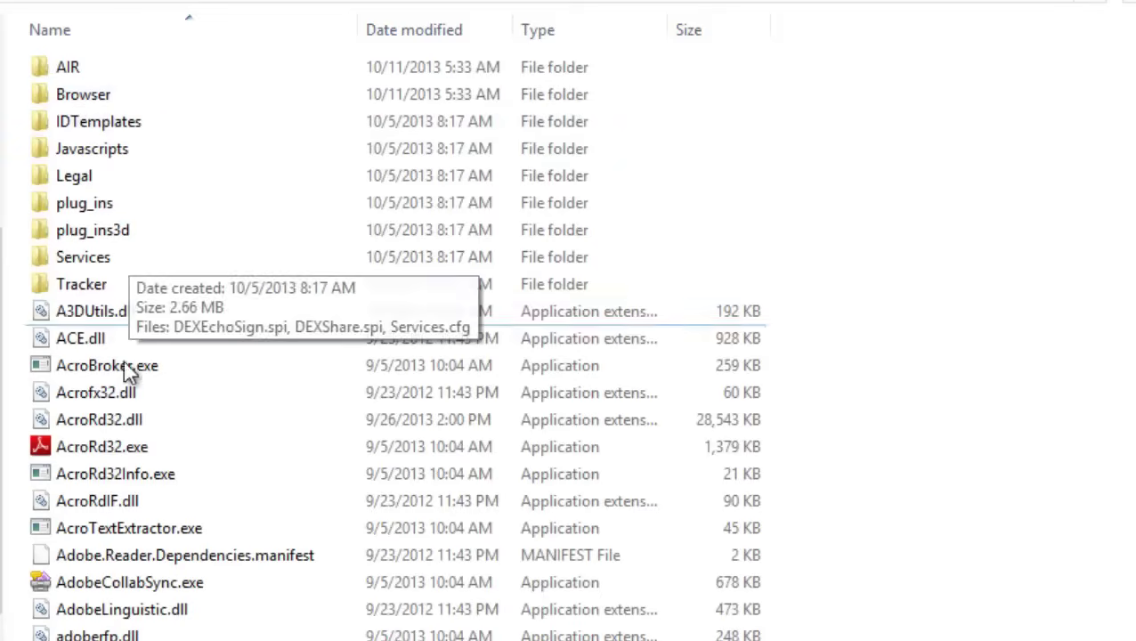
Check the file details of AcroRd32.exe and look through the DLL files stored alongside it
click(76, 449)
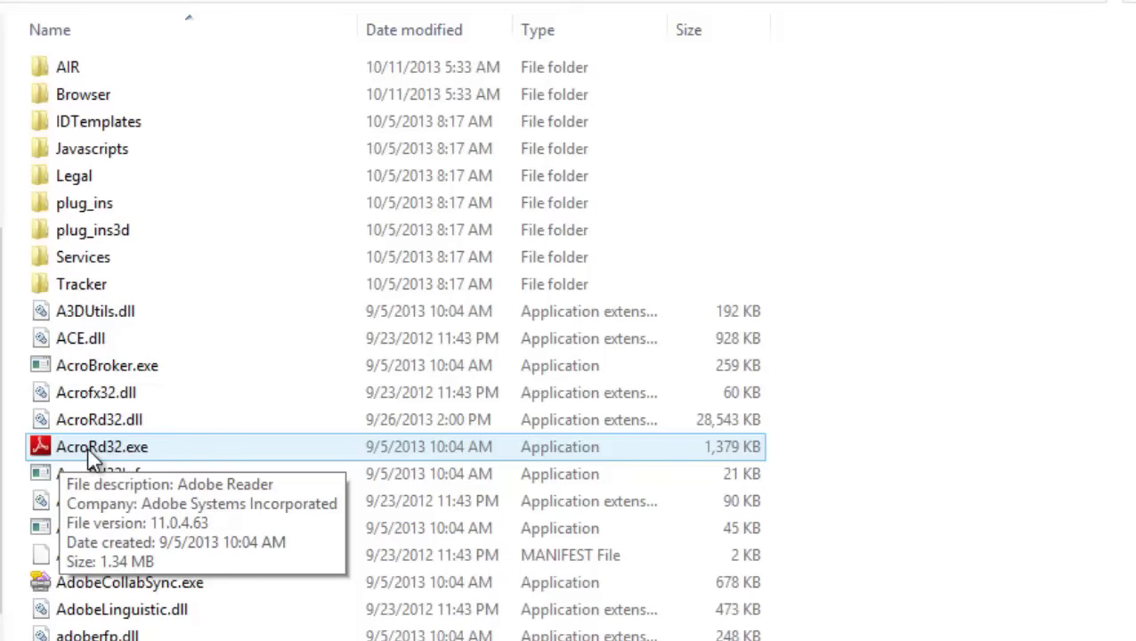
click(138, 393)
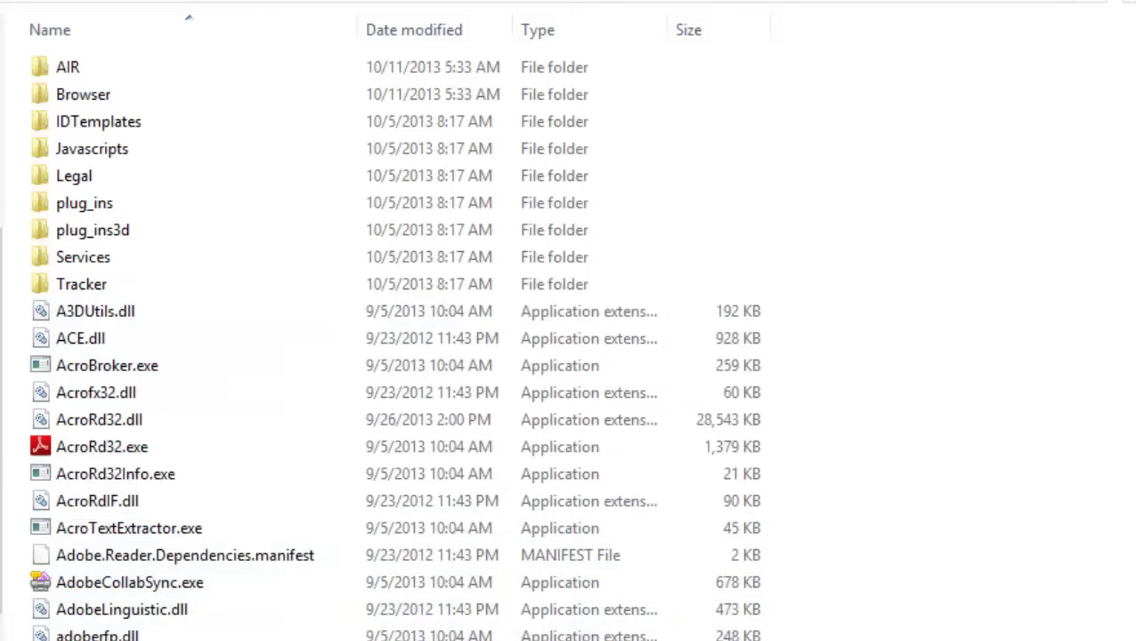
scroll(1129, 232, down, 5)
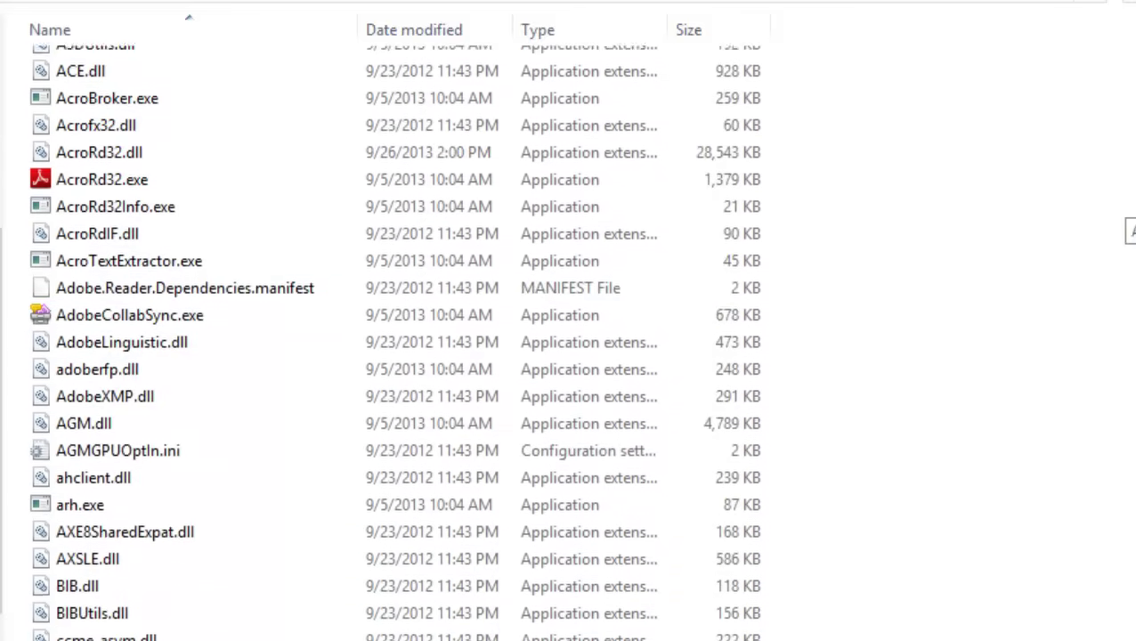
scroll(1131, 231, down, 7)
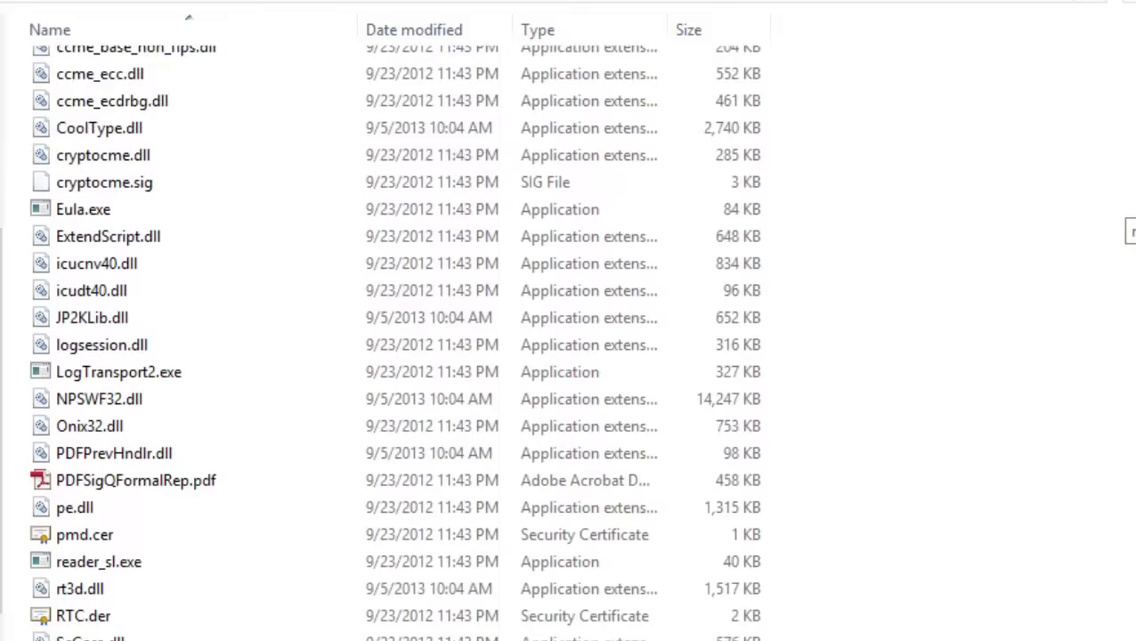
scroll(1131, 231, up, 12)
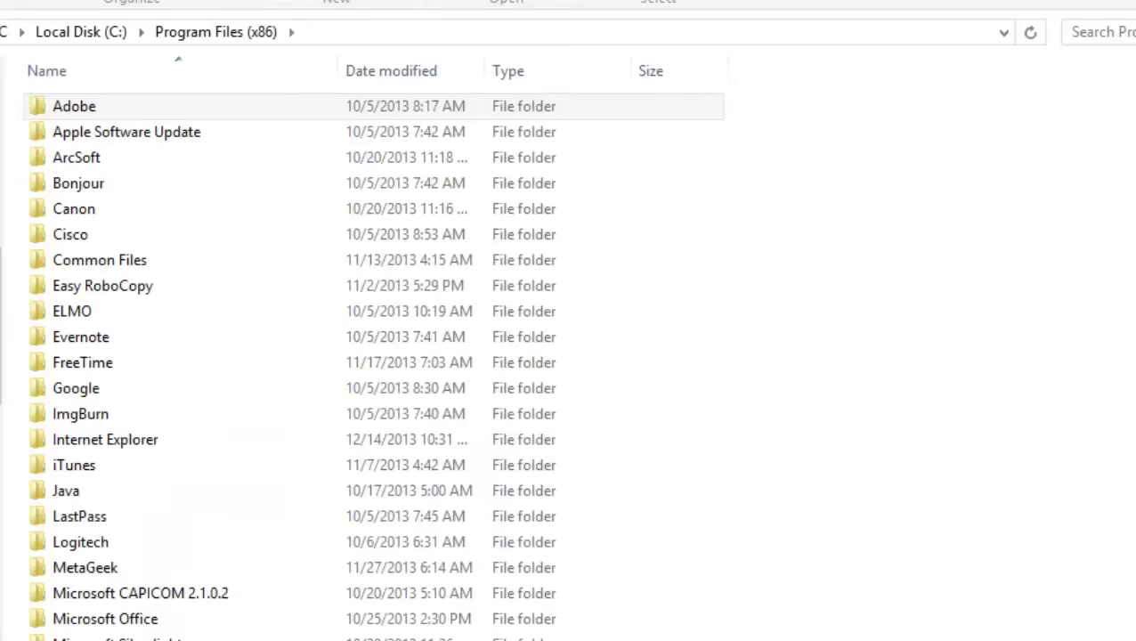
Open the Evernote folder in Program Files (x86) and go into its first subfolder
click(73, 342)
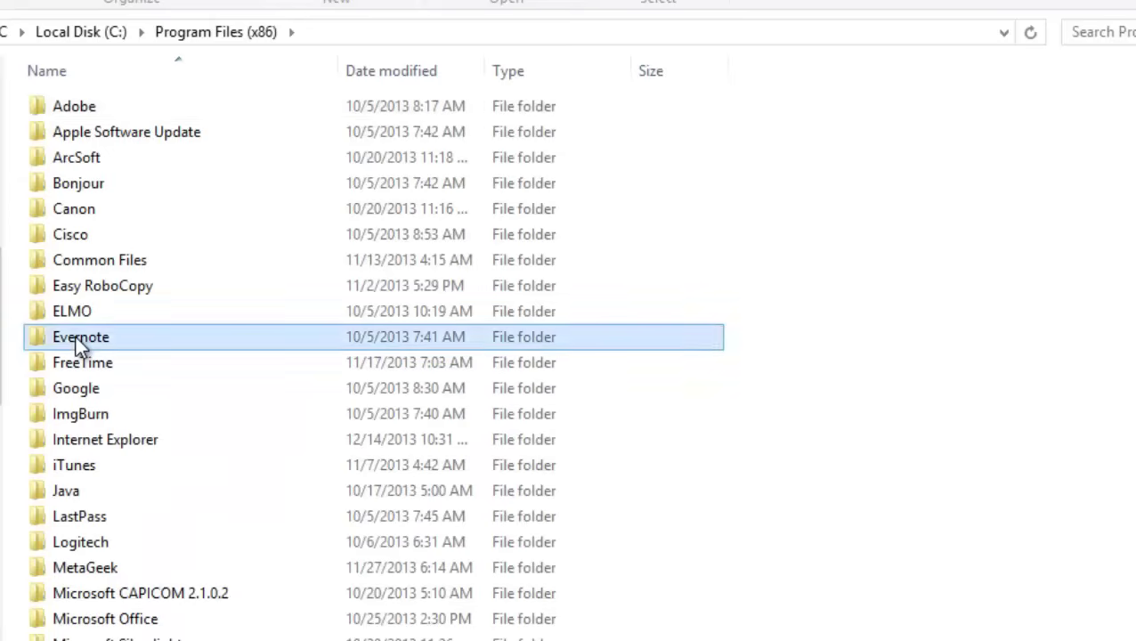
double_click(76, 336)
click(70, 119)
double_click(70, 119)
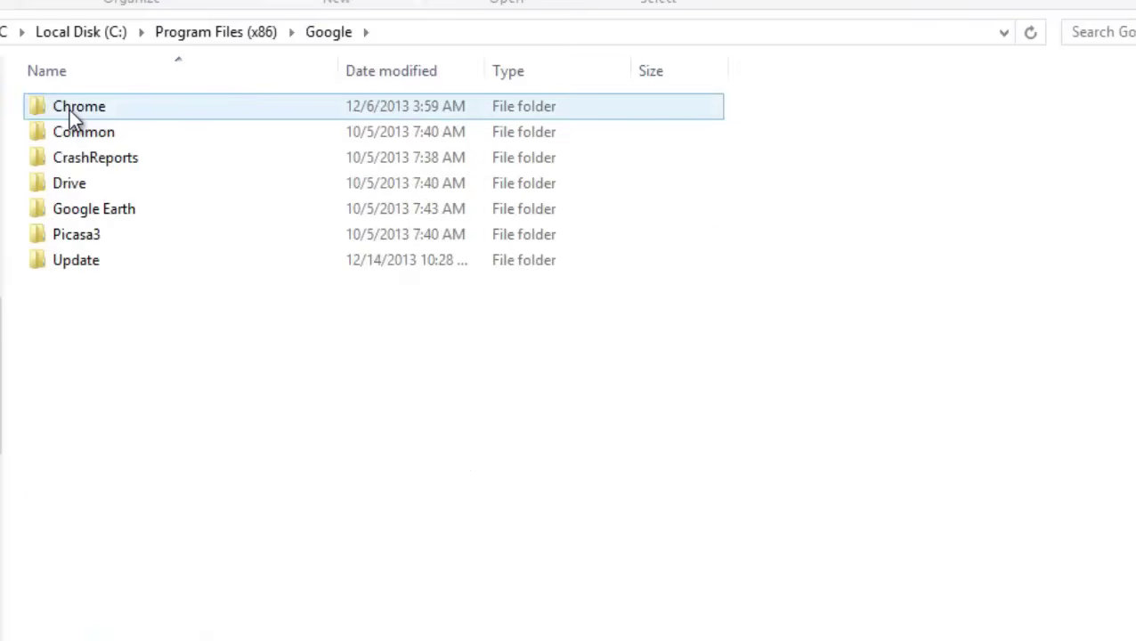
Browse through Google's Chrome and Application folders, checking chrome.exe, and open the 31.0.1650.57 folder to view its DLL files
click(70, 110)
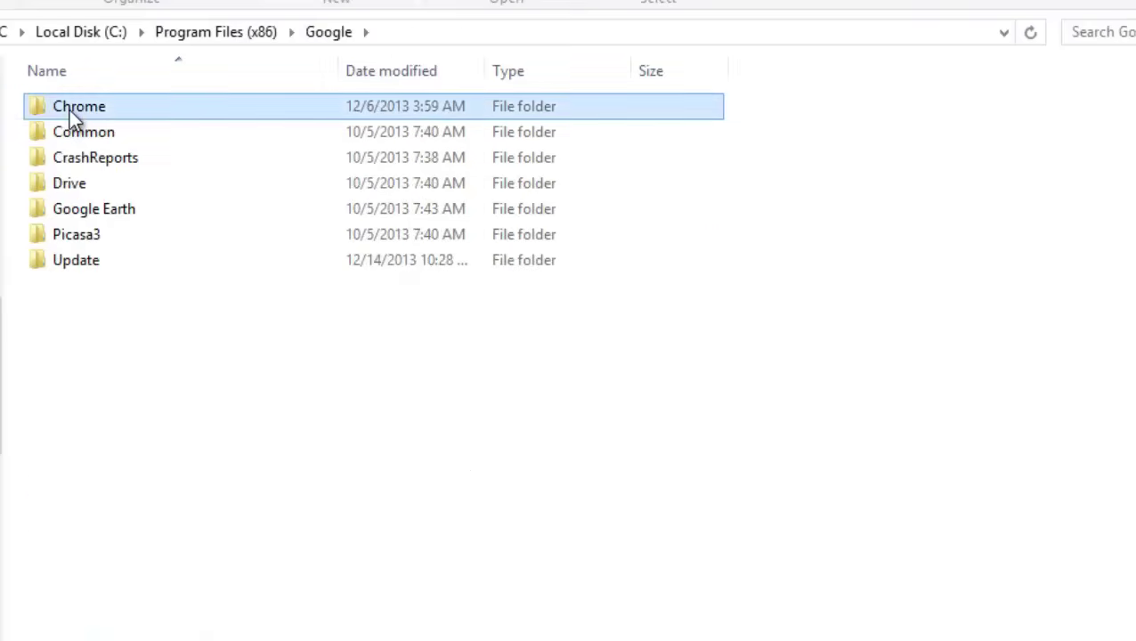
double_click(69, 110)
double_click(70, 110)
click(60, 157)
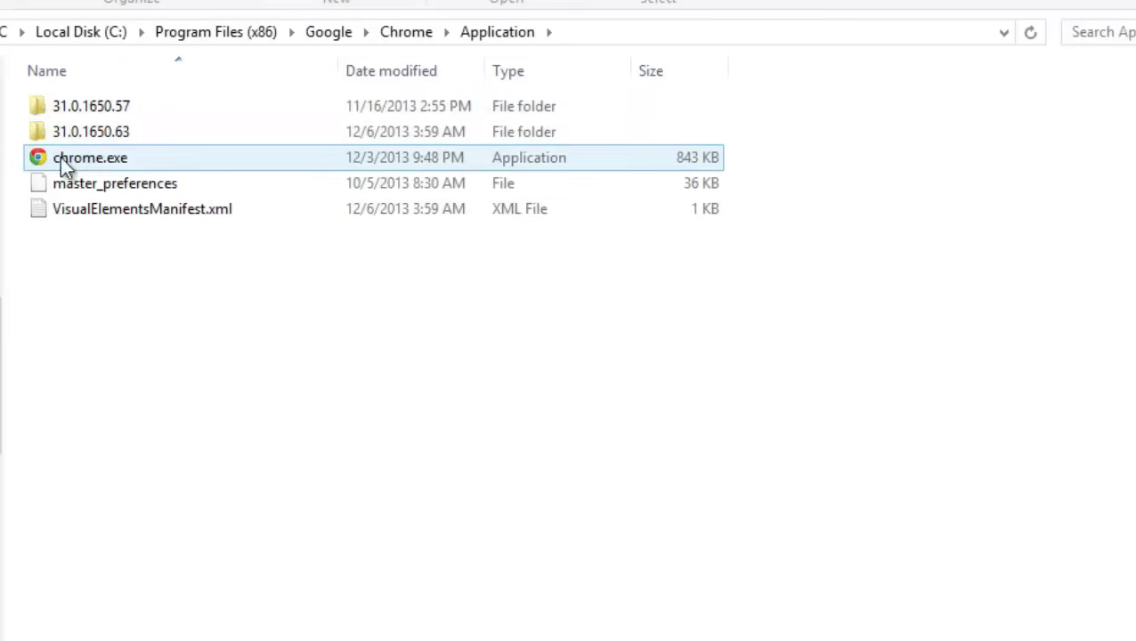
mouse_move(97, 159)
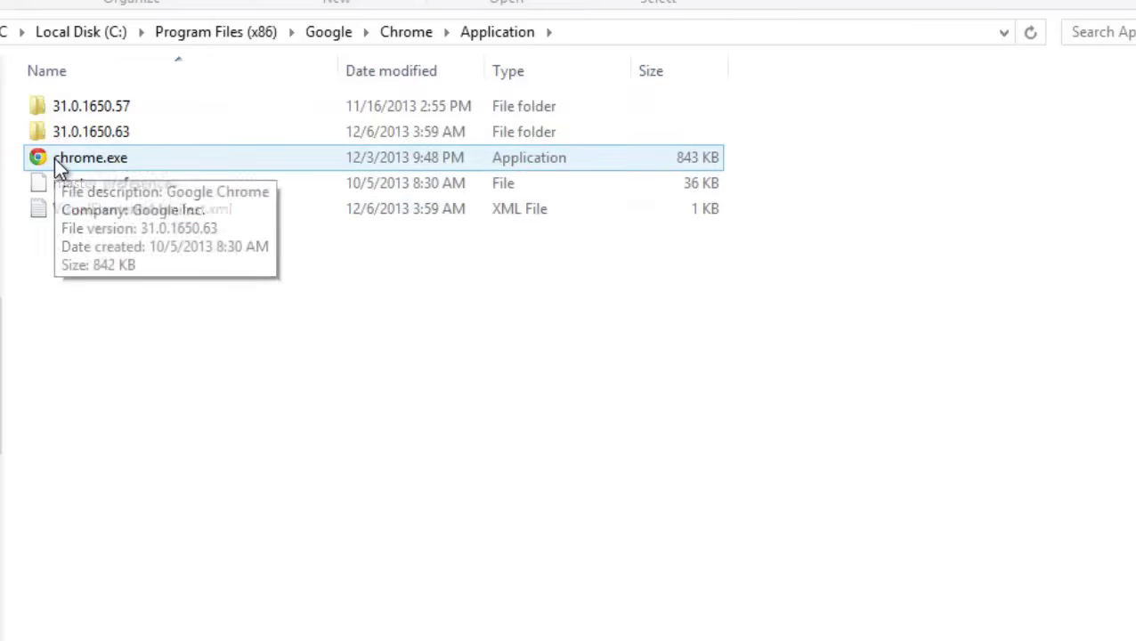
double_click(80, 106)
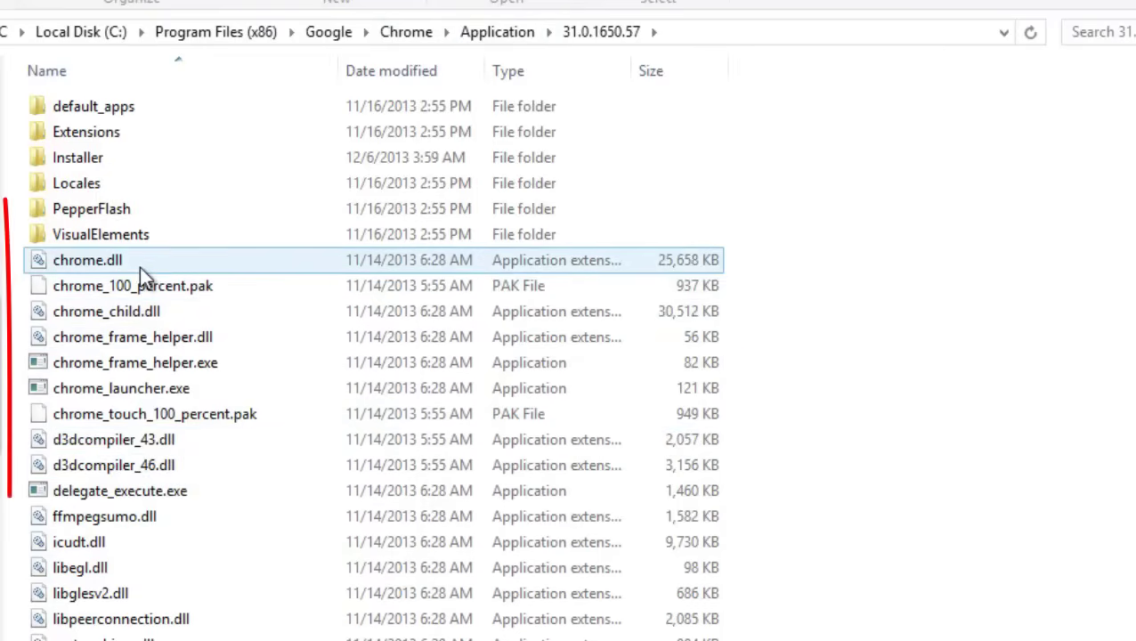
mouse_move(139, 266)
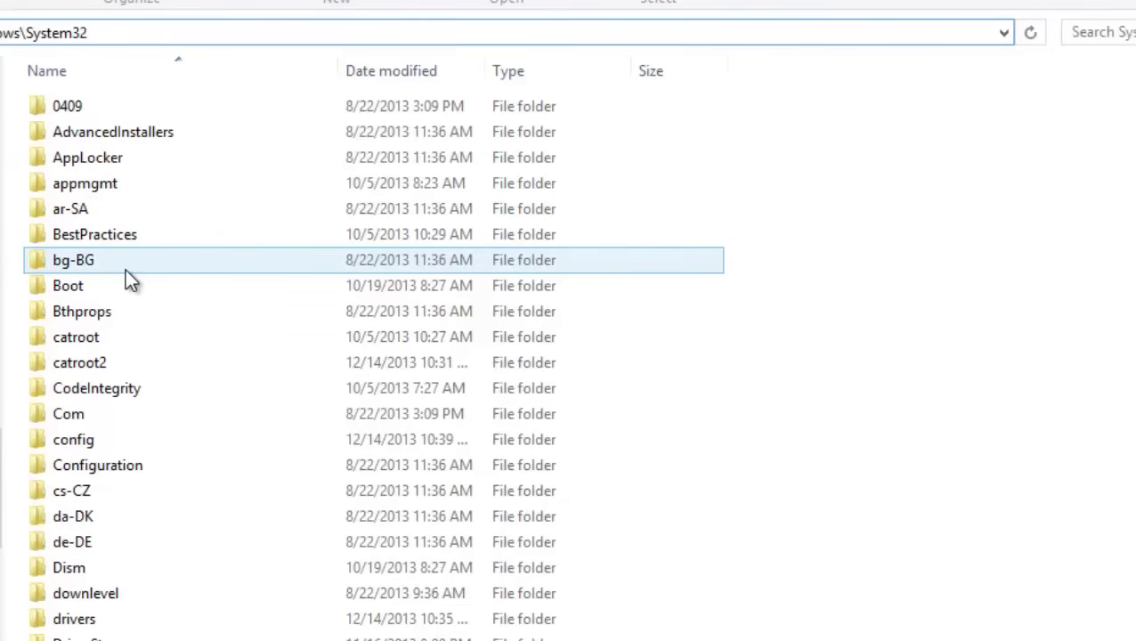
Look through the shared DLL and executable files in C:\Windows\System32
mouse_move(125, 270)
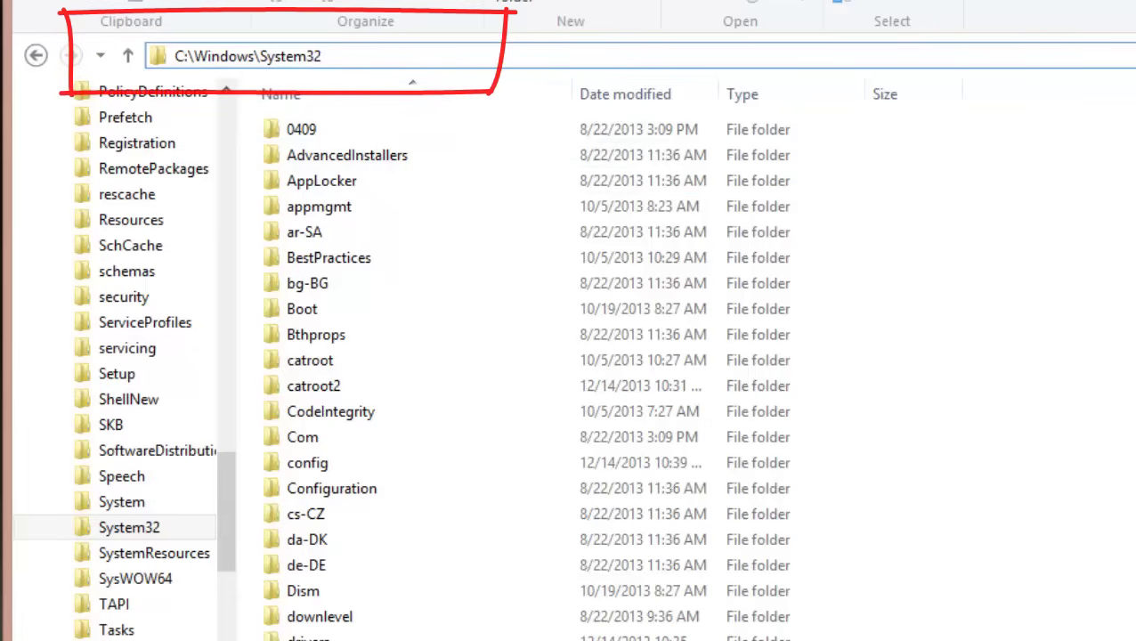
scroll(605, 374, down, 20)
scroll(606, 374, down, 20)
scroll(606, 374, down, 2)
scroll(606, 374, up, 13)
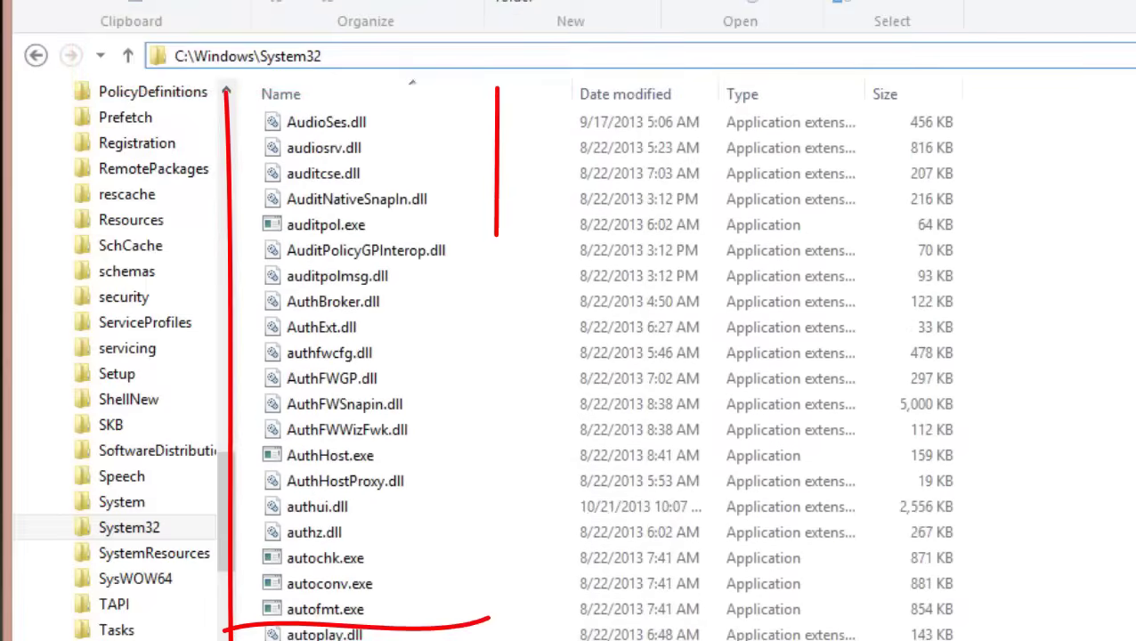
key(Escape)
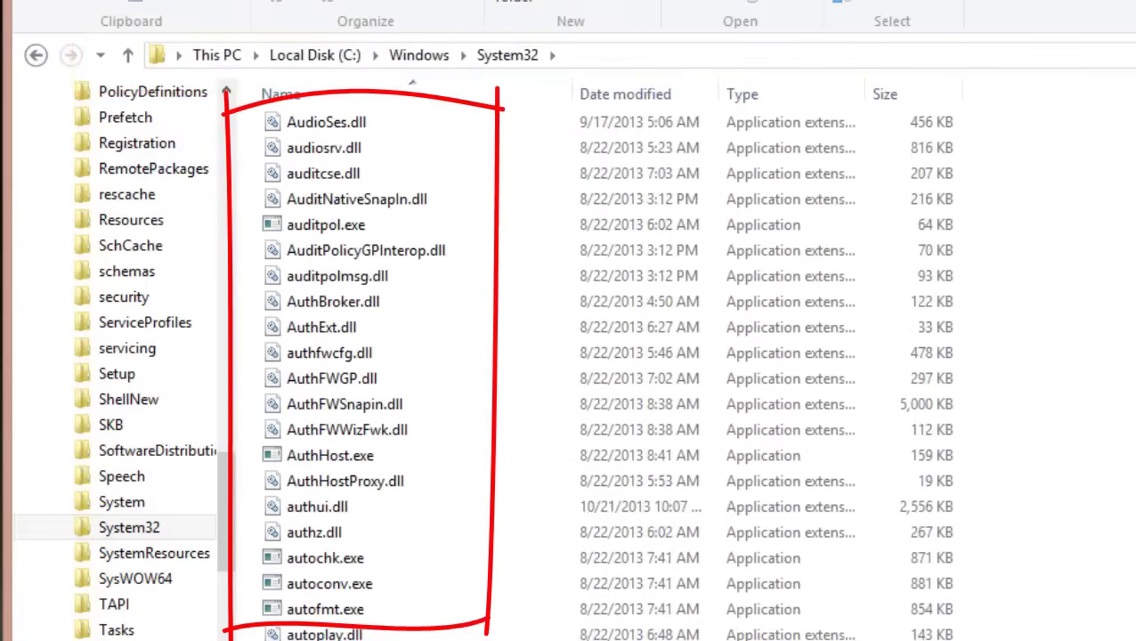
scroll(605, 374, down, 3)
scroll(606, 374, down, 20)
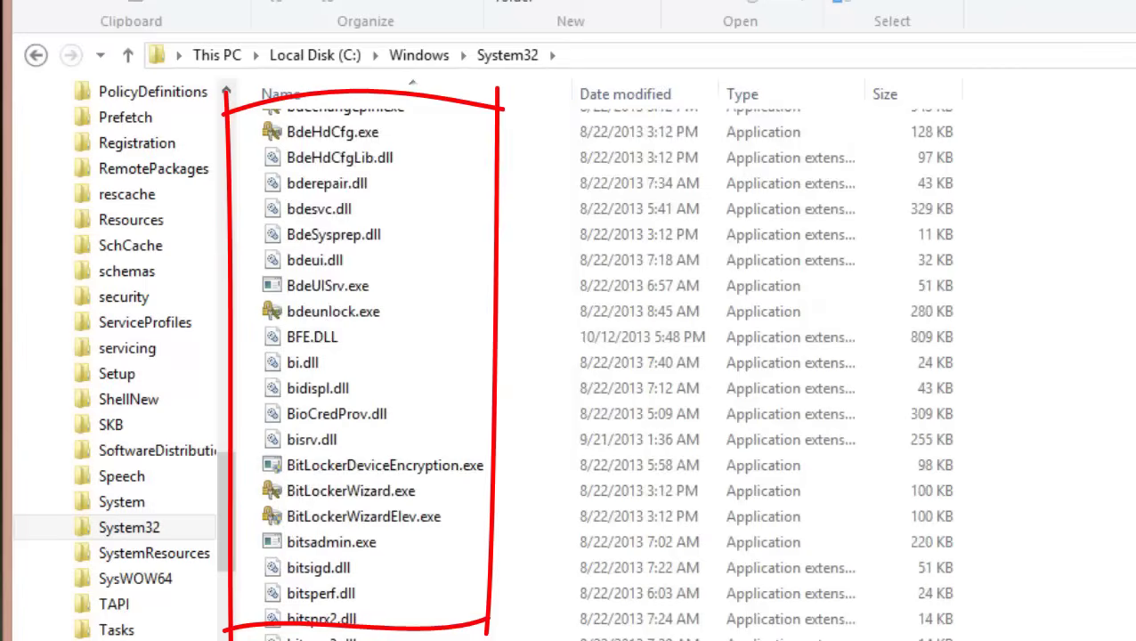
scroll(605, 374, down, 20)
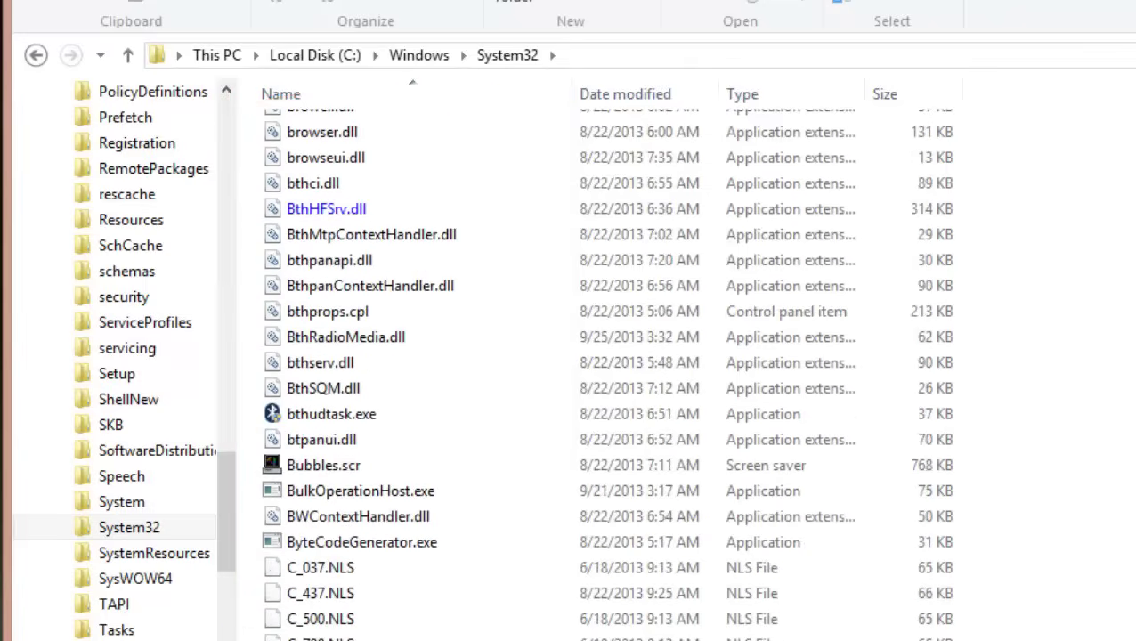
scroll(605, 374, down, 20)
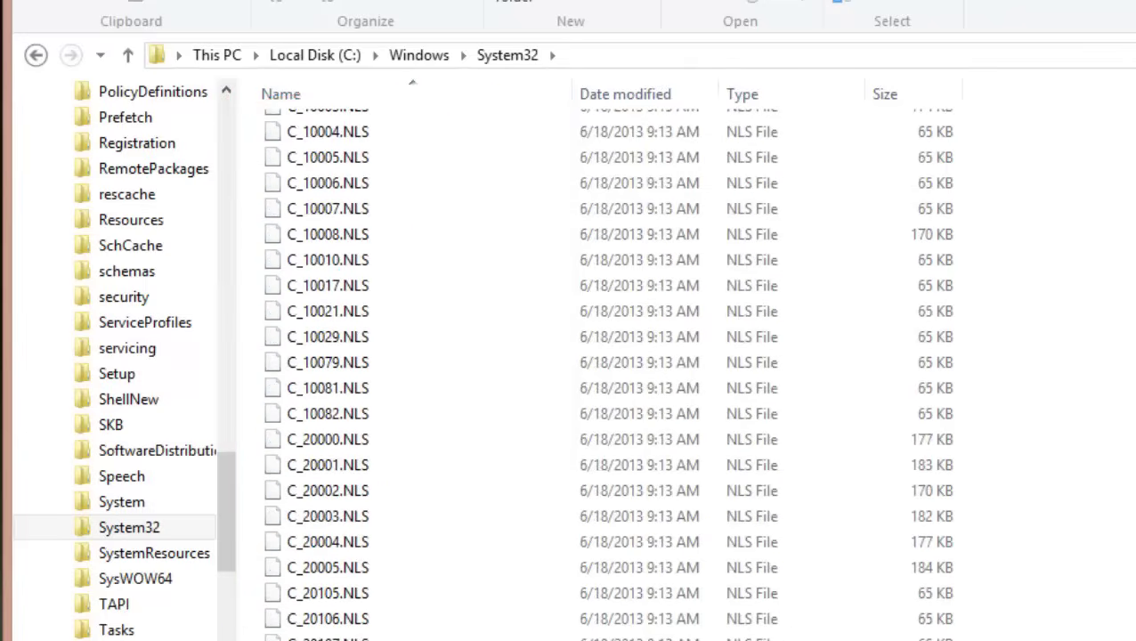
scroll(605, 374, down, 15)
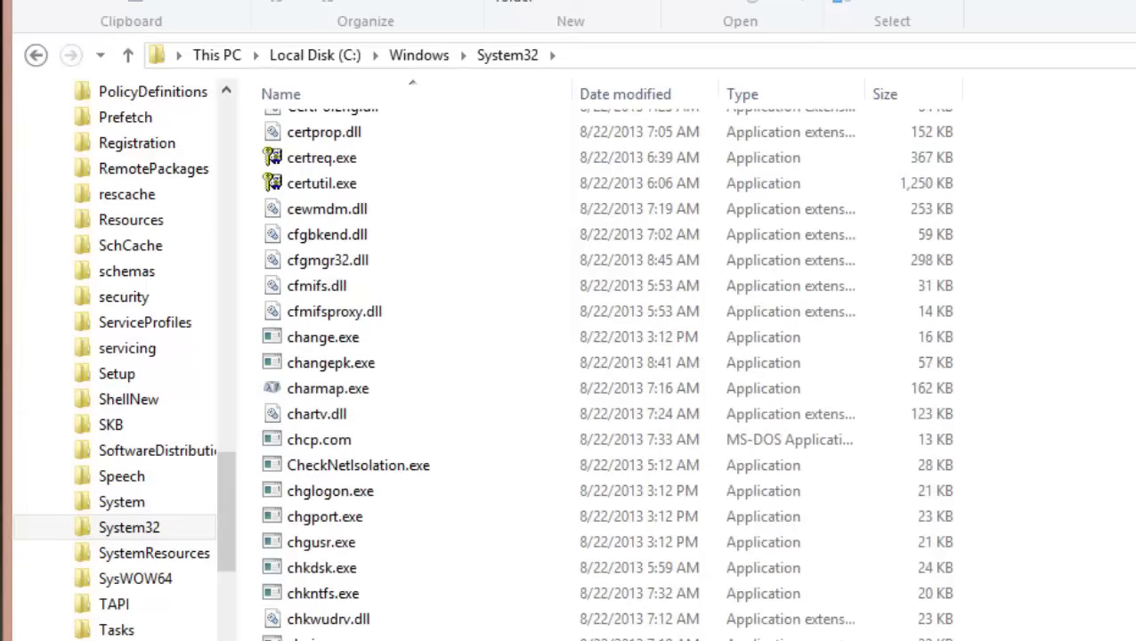
scroll(606, 374, down, 15)
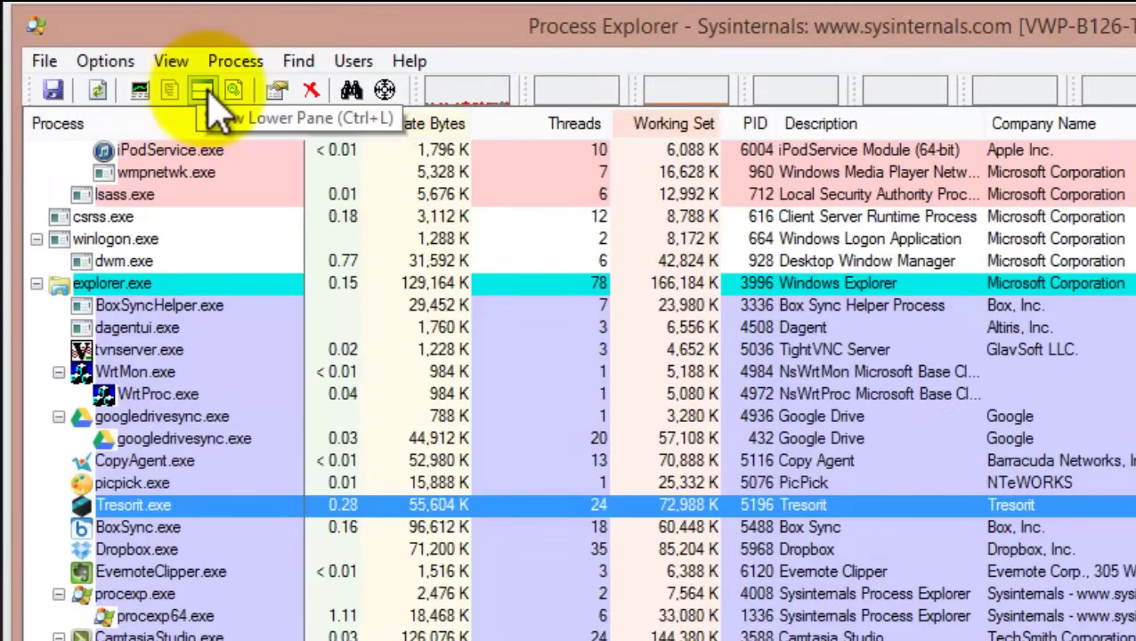
Switch to Process Explorer and show the lower pane for the selected Tresorit.exe process
click(205, 91)
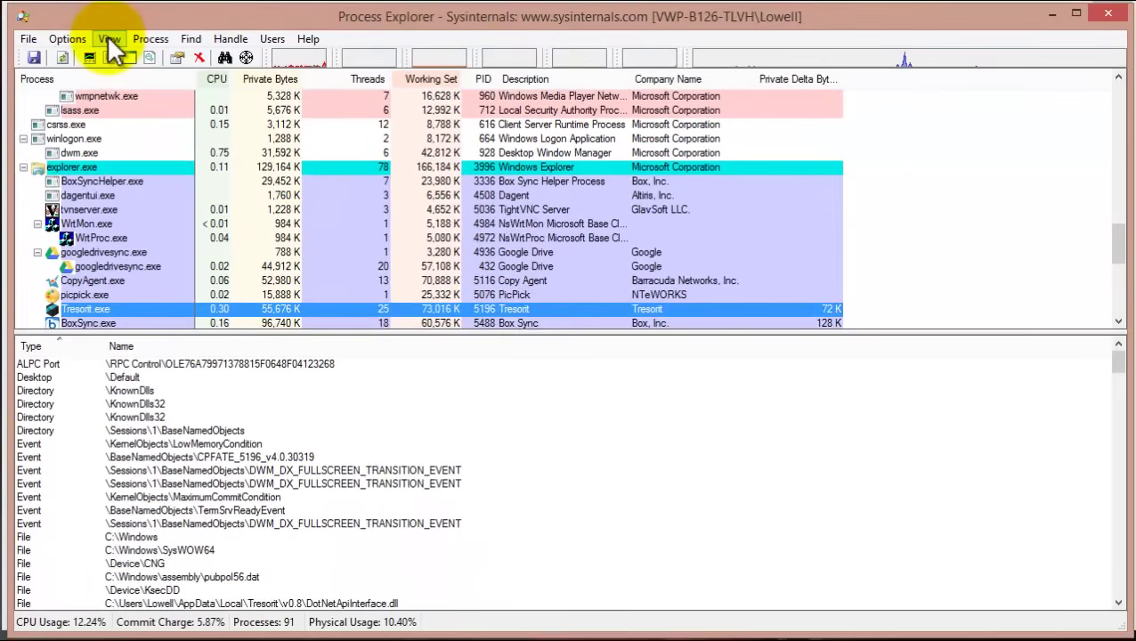
Switch the lower pane to list the DLLs loaded by the Tresorit.exe process
click(108, 39)
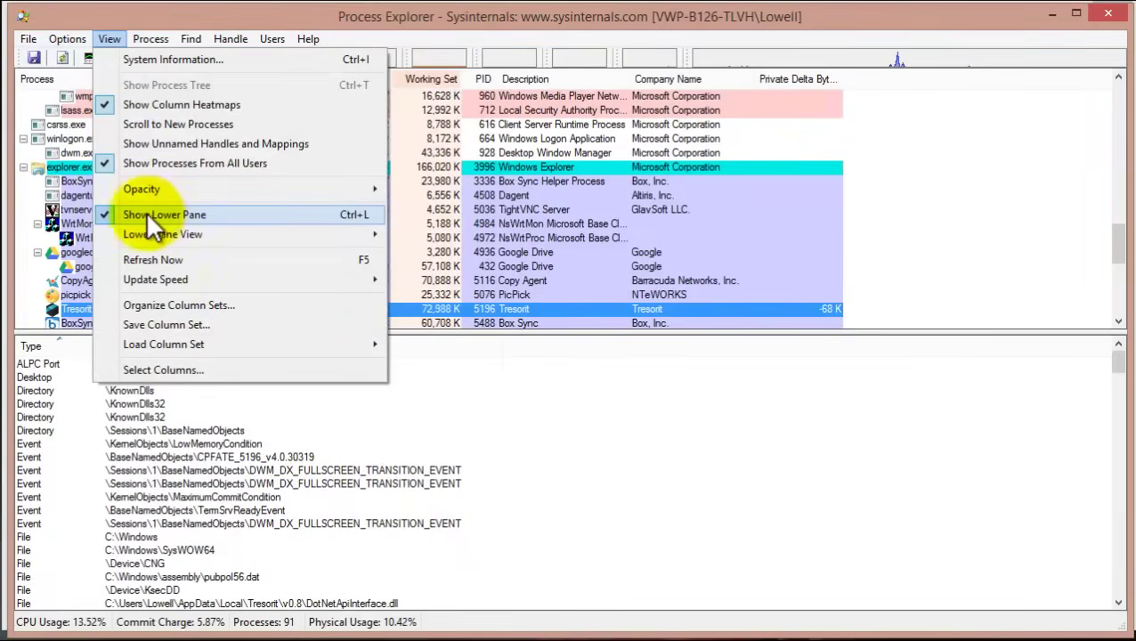
mouse_move(156, 233)
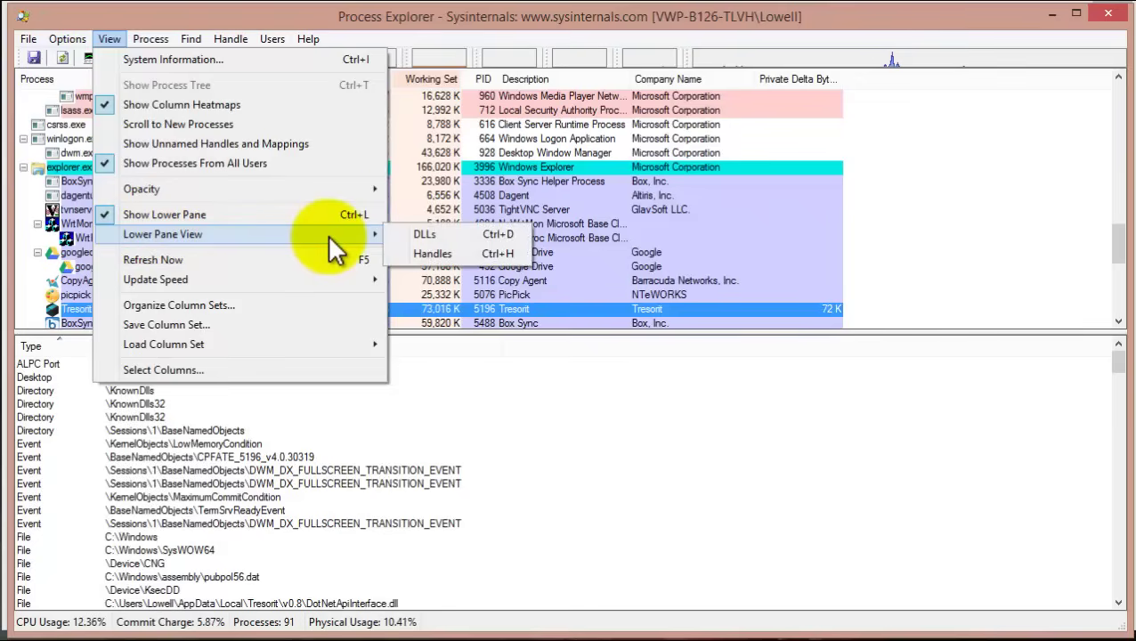
click(419, 233)
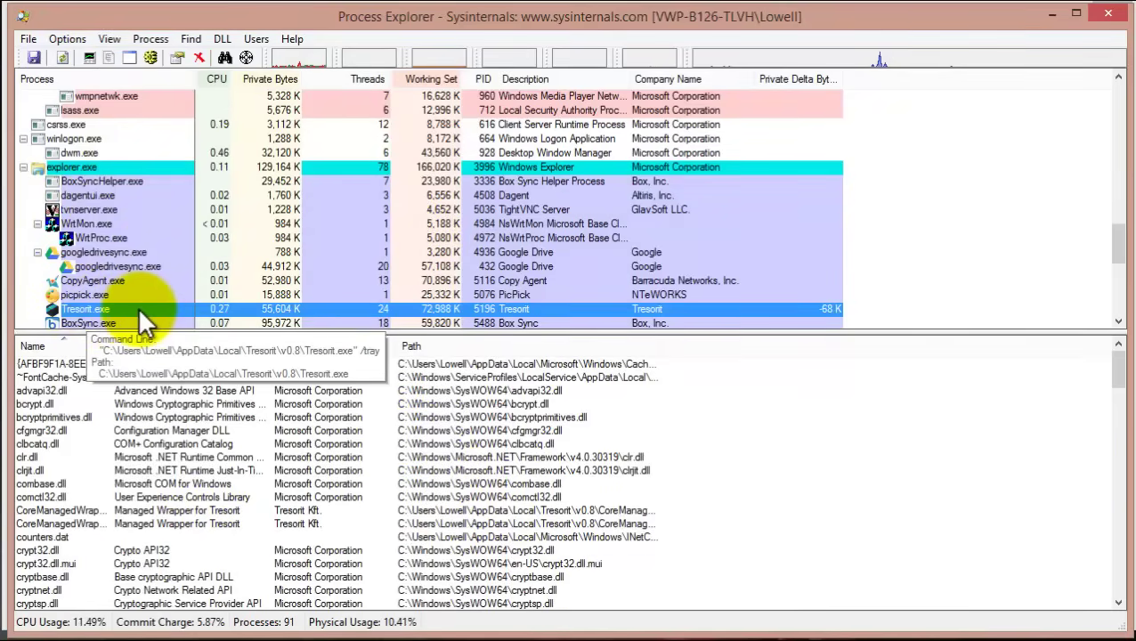
double_click(144, 306)
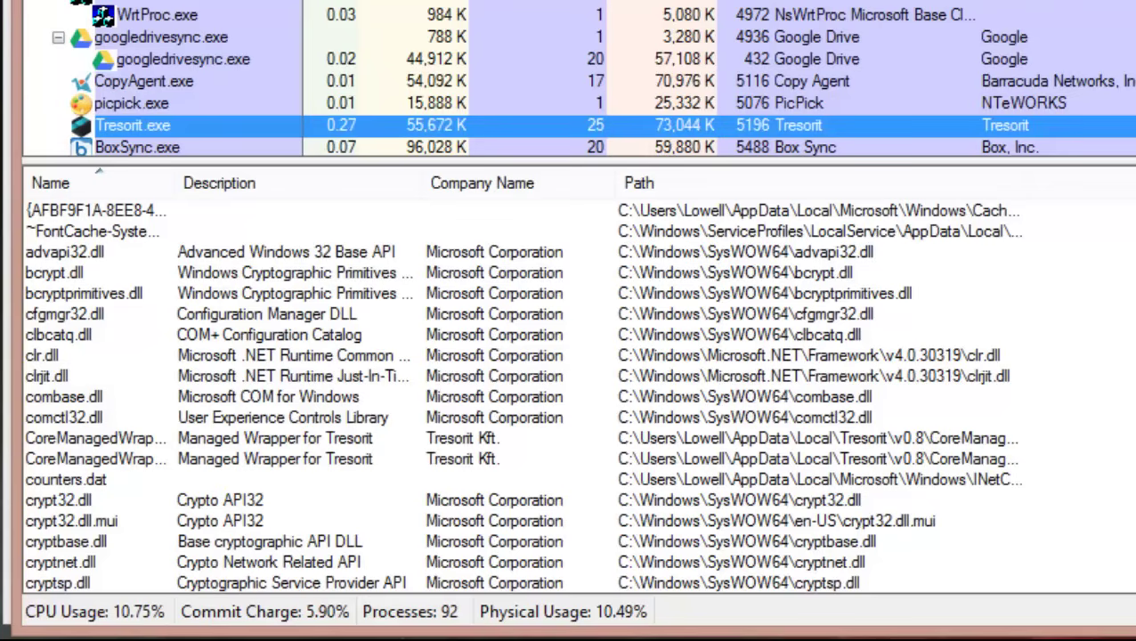
Look through the DLLs loaded by Tresorit.exe and single out msvcp120.dll and msvcr120.dll in its own v0.8 folder
scroll(523, 396, down, 9)
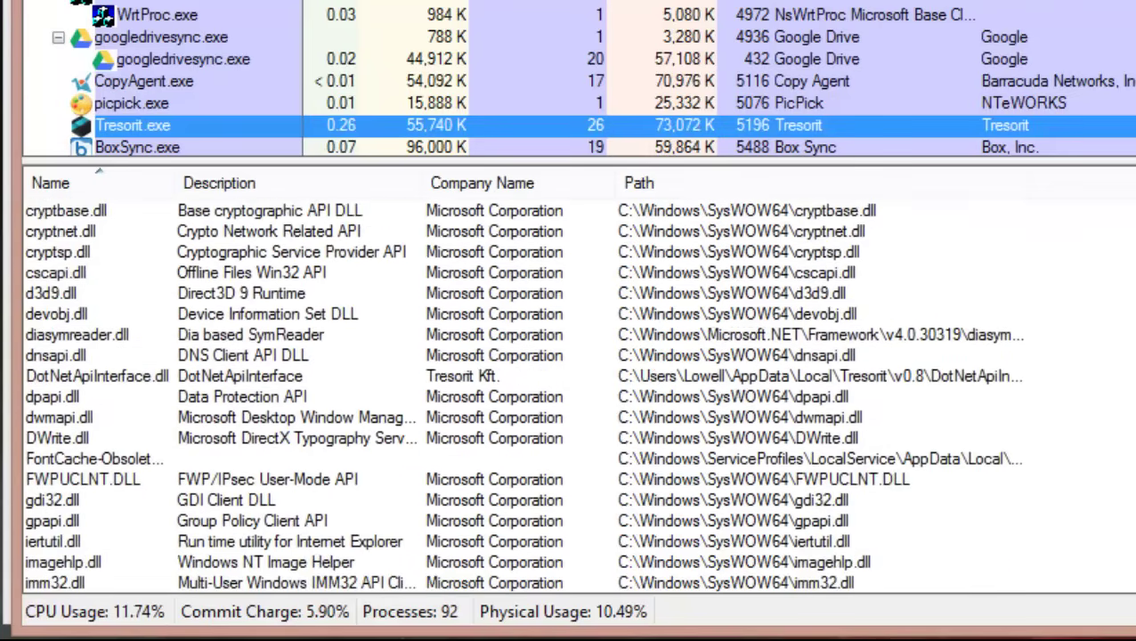
scroll(522, 396, down, 20)
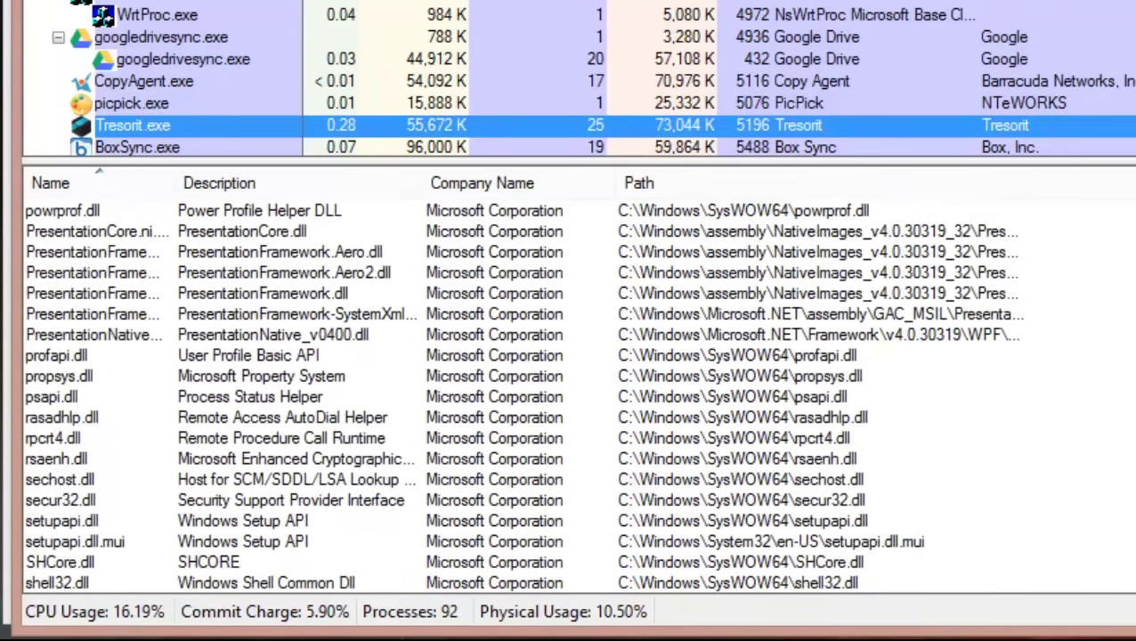
scroll(523, 396, down, 3)
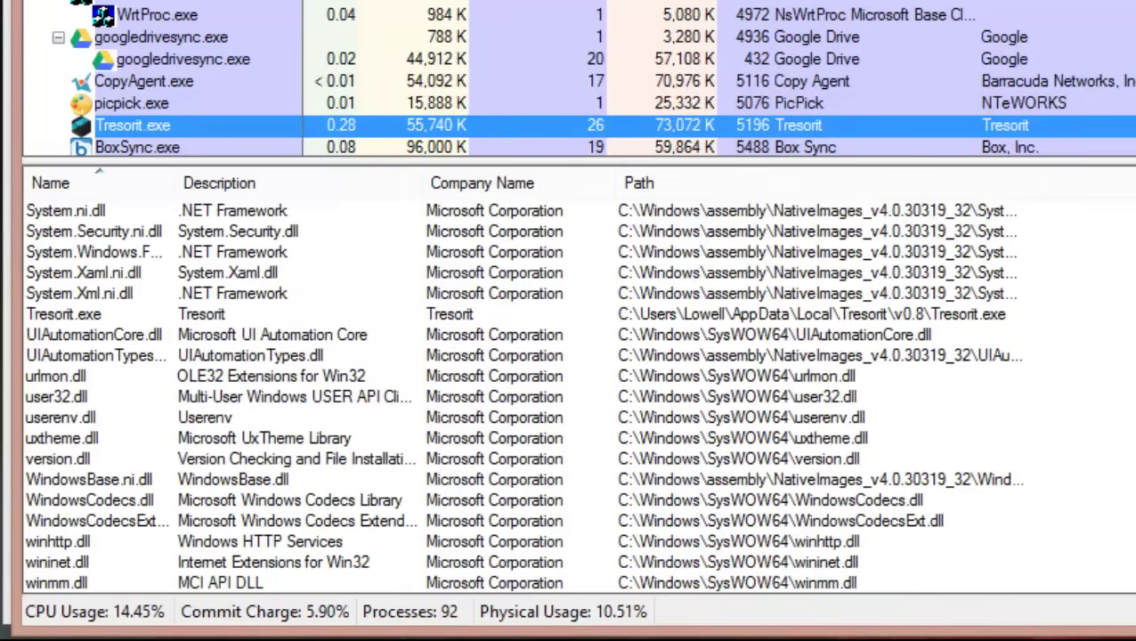
scroll(523, 397, down, 4)
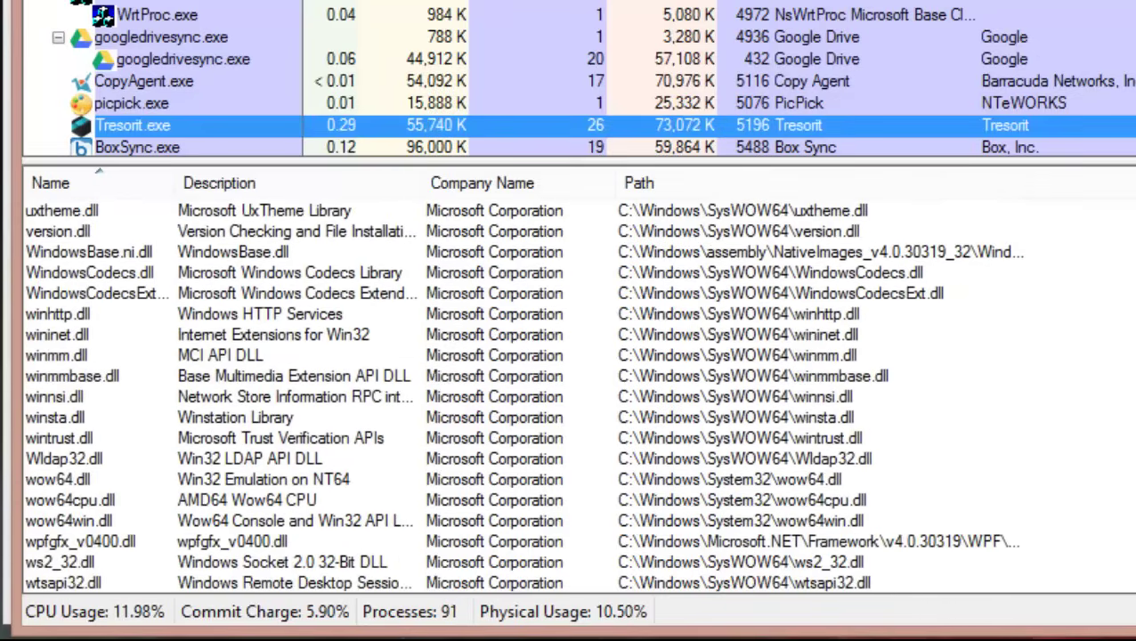
scroll(522, 396, up, 9)
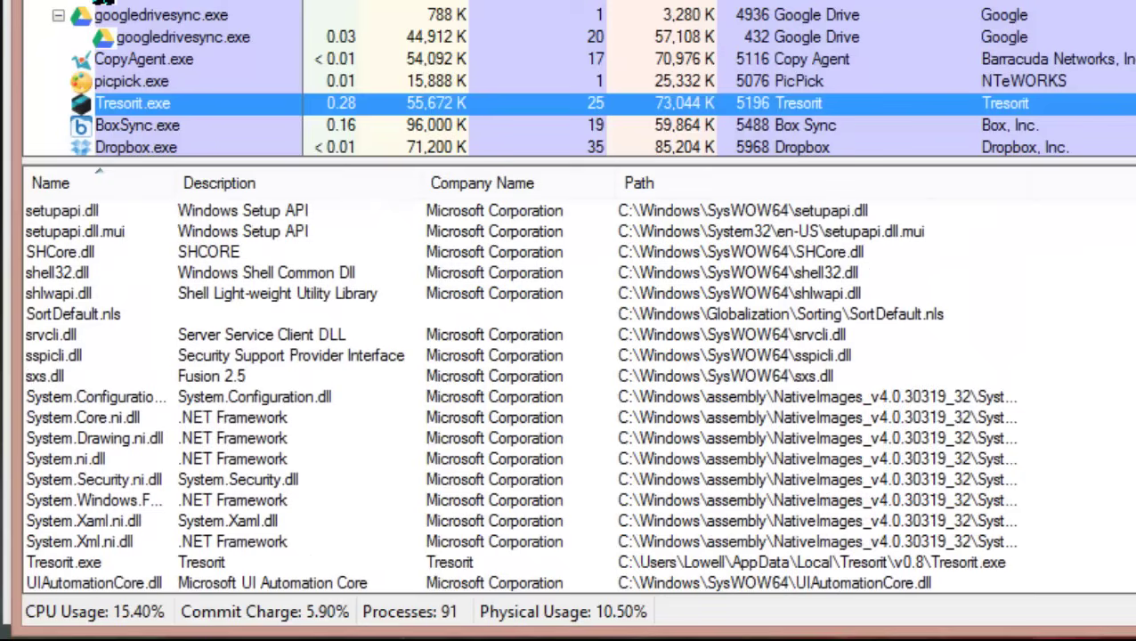
scroll(522, 397, up, 9)
click(523, 376)
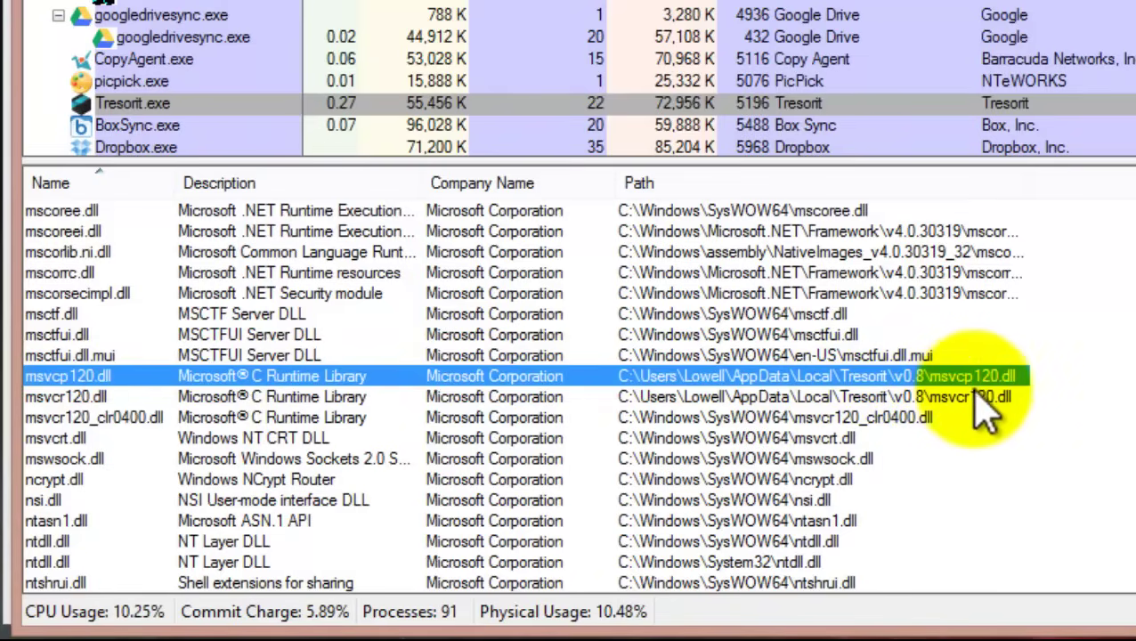
click(977, 398)
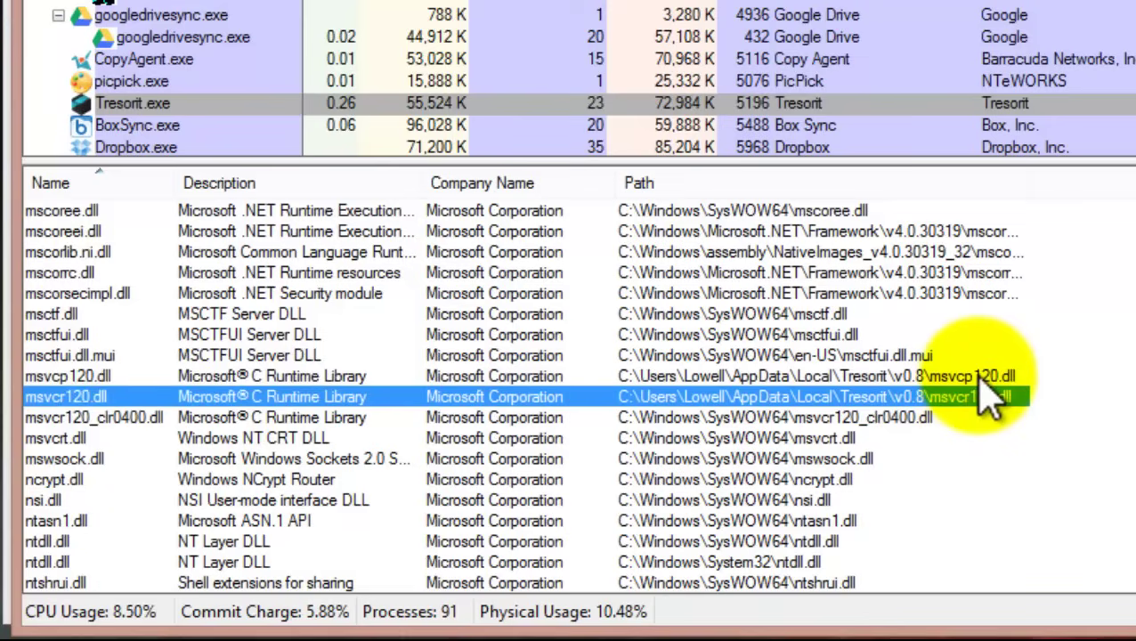
click(979, 377)
click(946, 395)
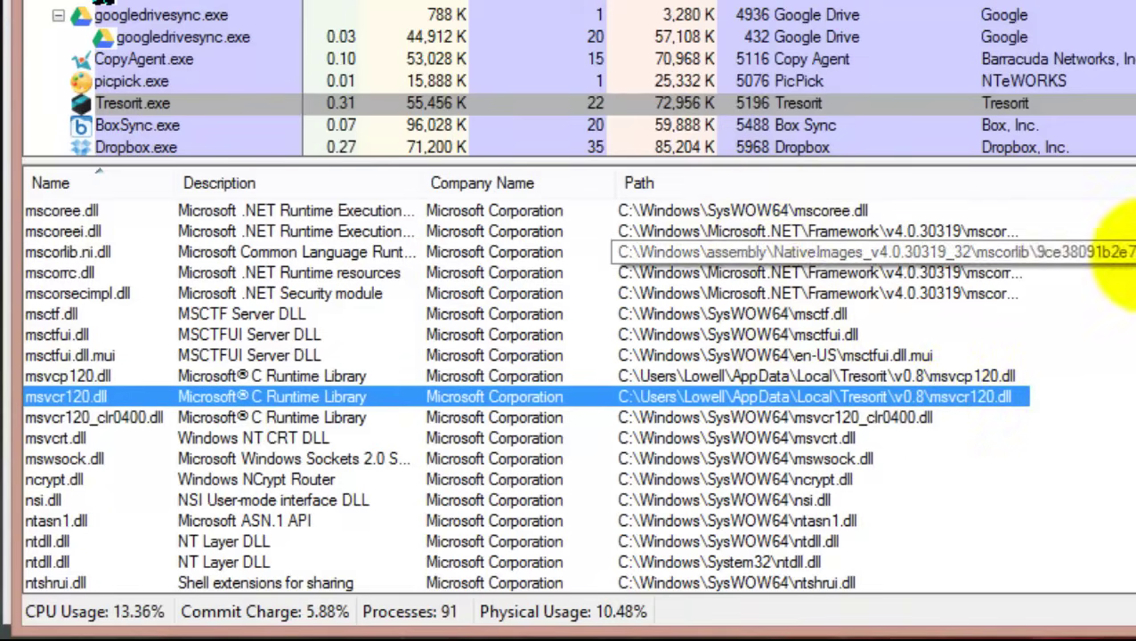
Review Tresorit.exe's shared Windows DLLs, singling out advapi32.dll and nvd3dum.dll in SysWOW64, and display the files loaded by CamtasiaStudio.exe
scroll(525, 397, up, 9)
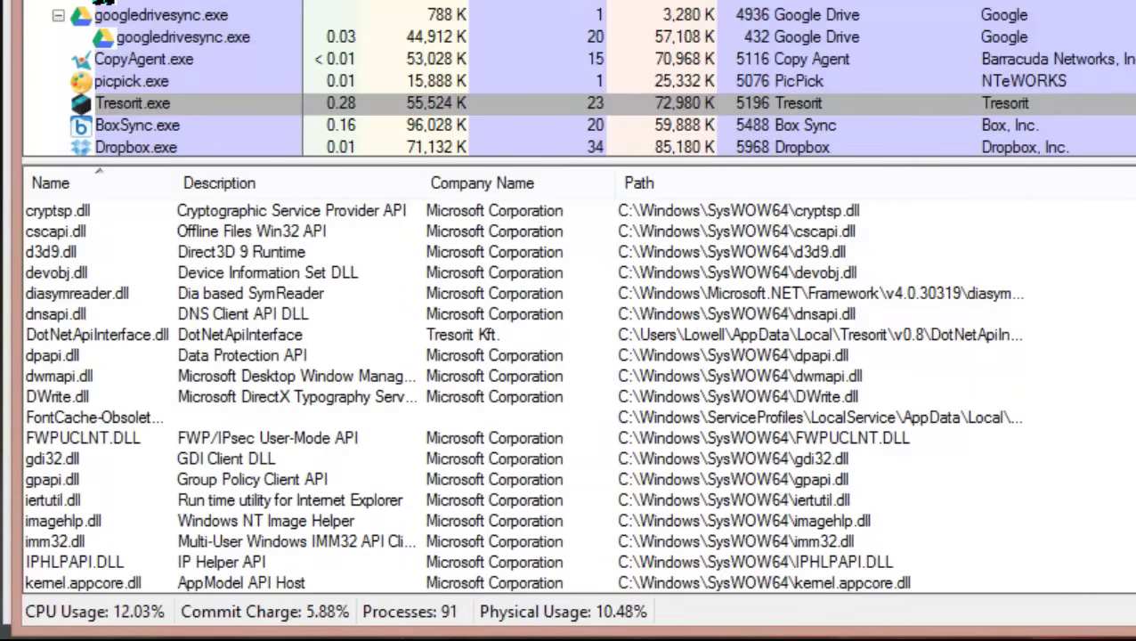
scroll(523, 396, down, 16)
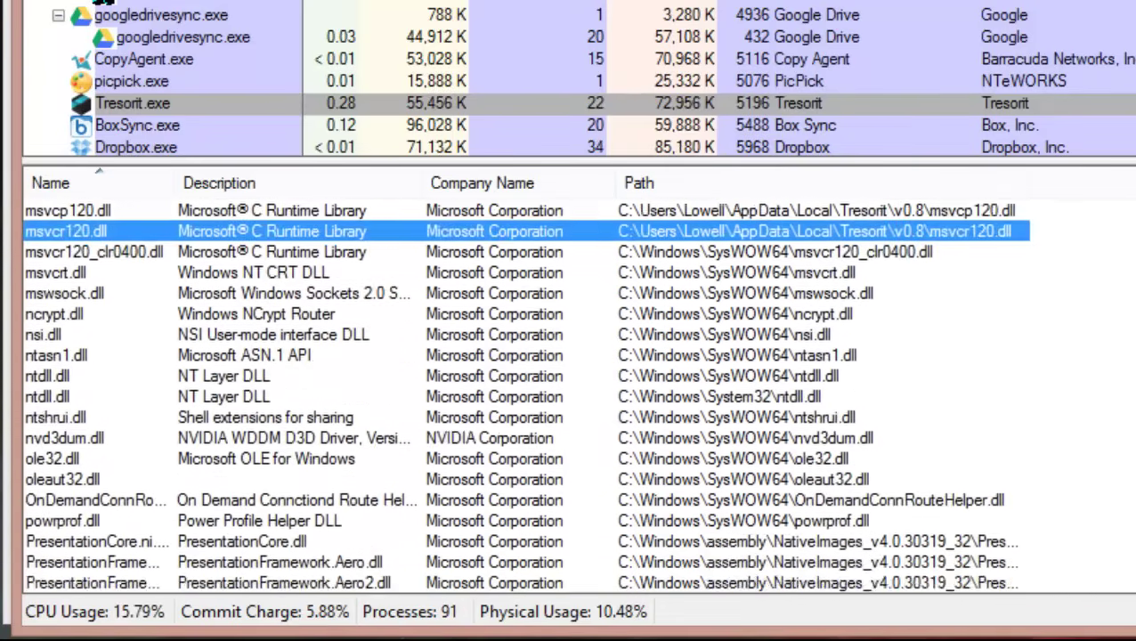
scroll(570, 396, down, 13)
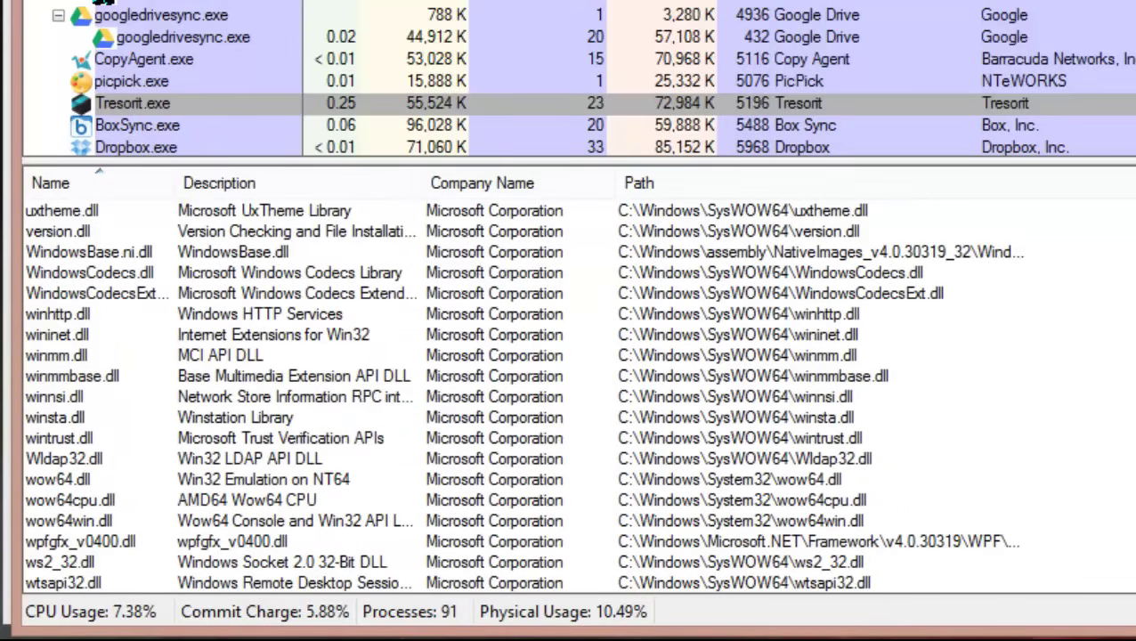
scroll(523, 396, up, 20)
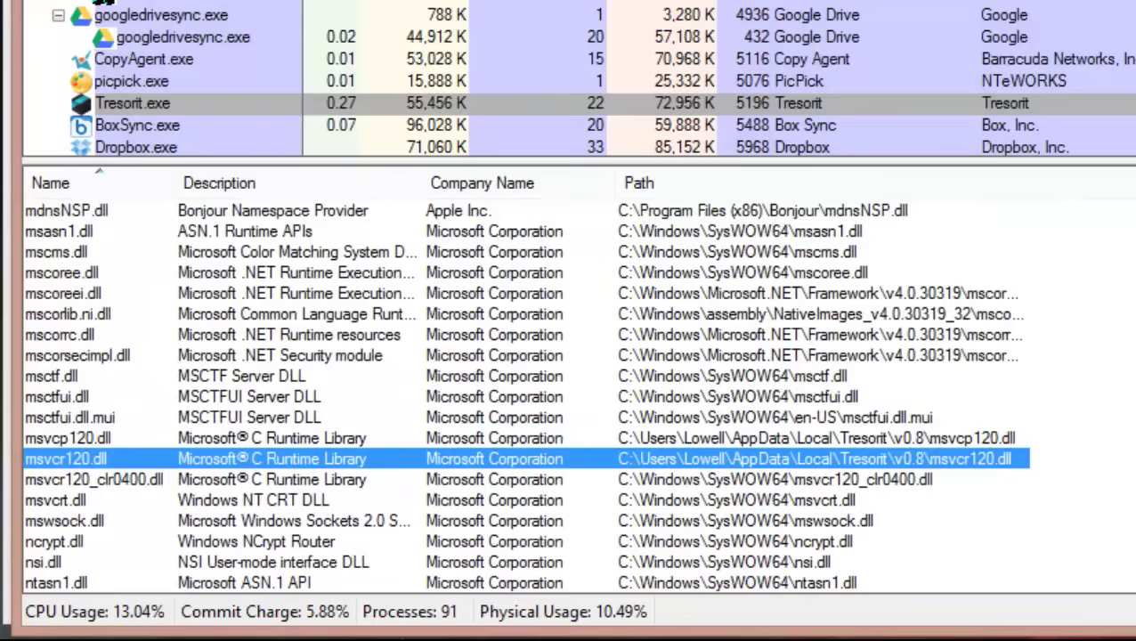
scroll(522, 396, up, 10)
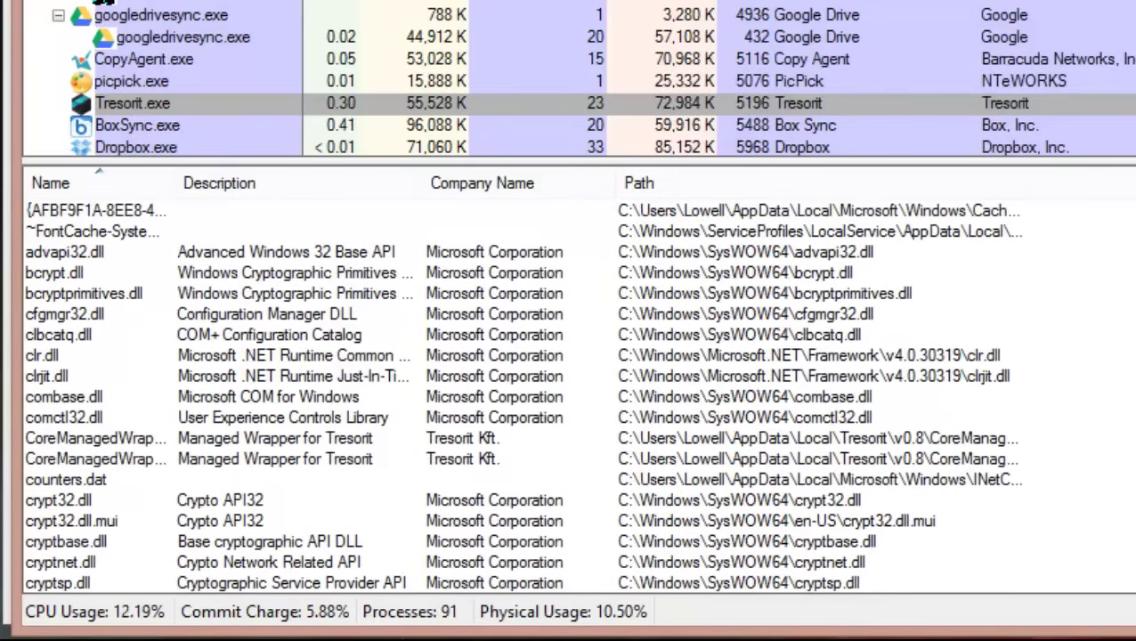
click(774, 252)
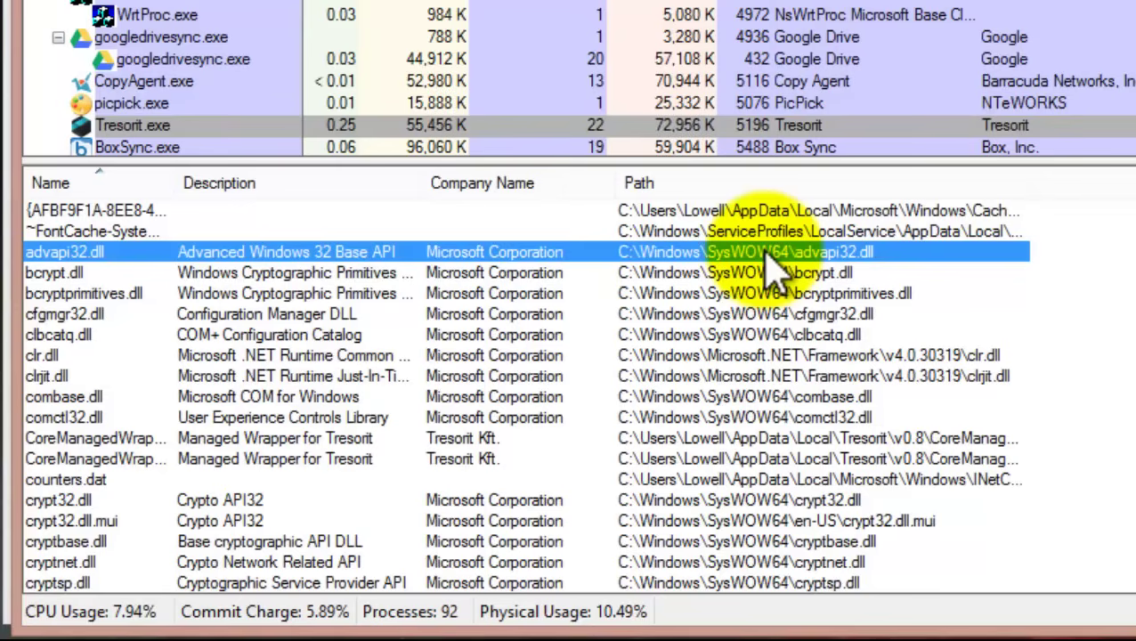
scroll(730, 274, down, 10)
scroll(553, 45, down, 1)
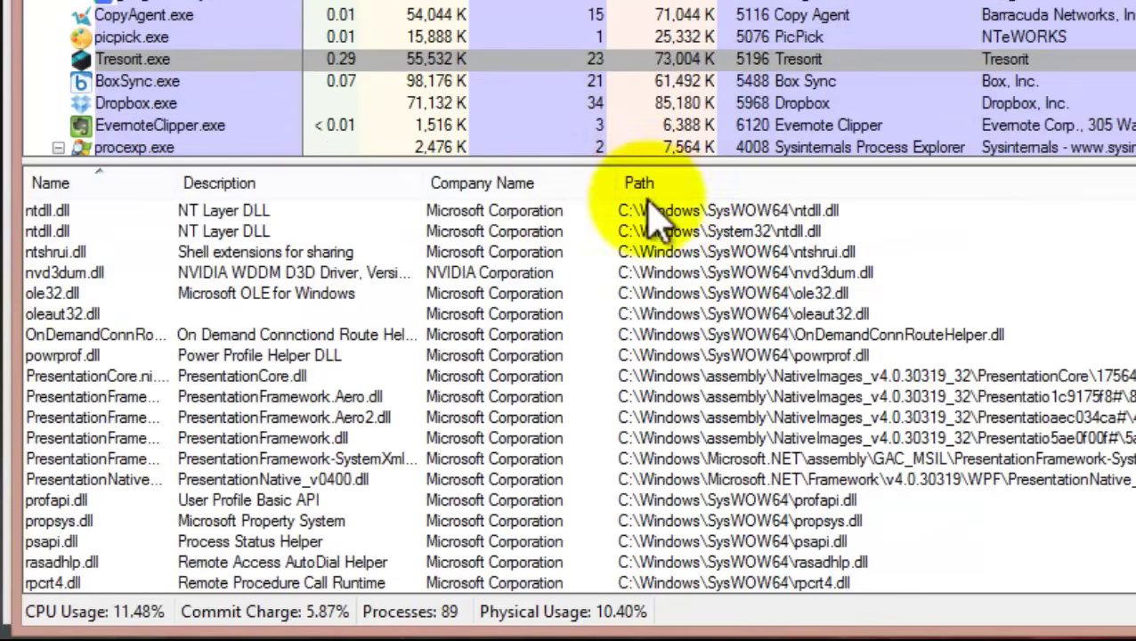
click(746, 274)
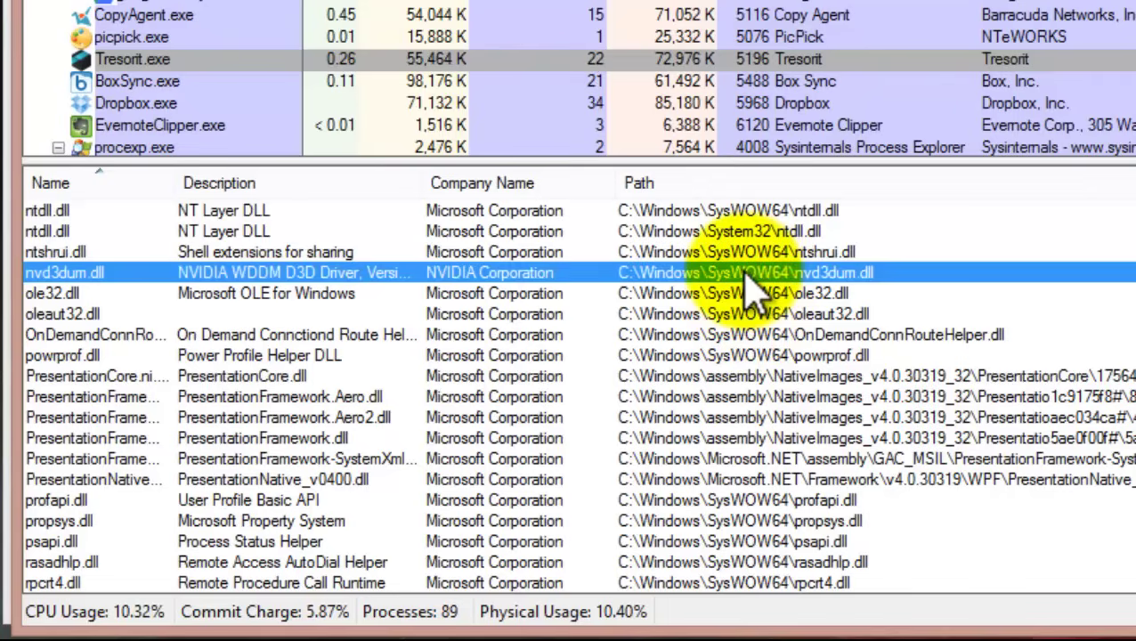
scroll(748, 294, down, 10)
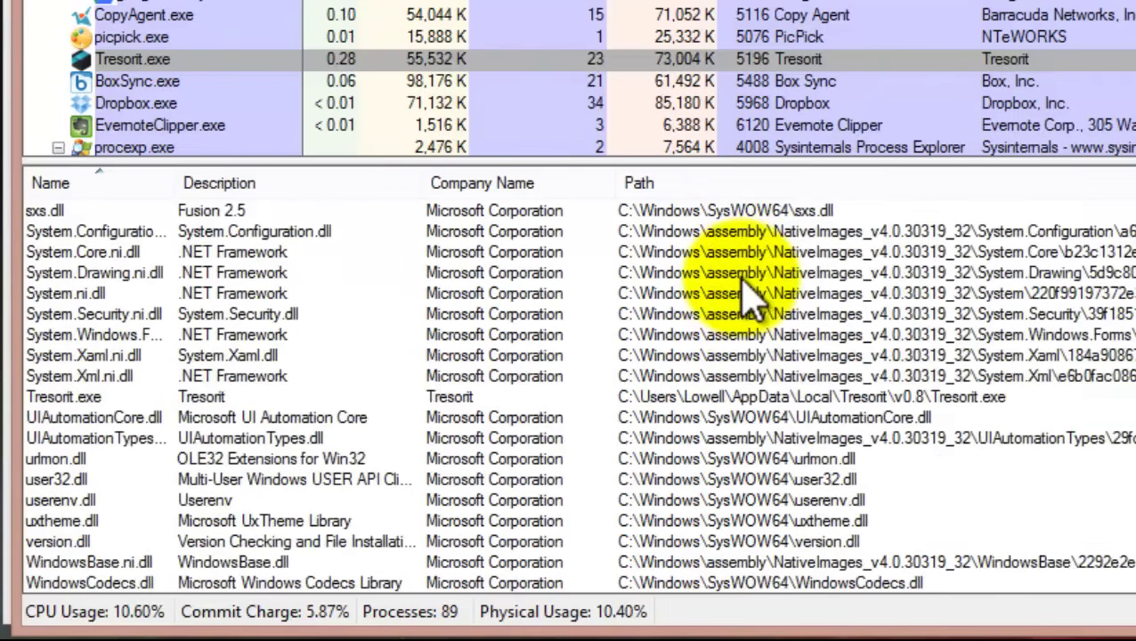
scroll(748, 294, down, 5)
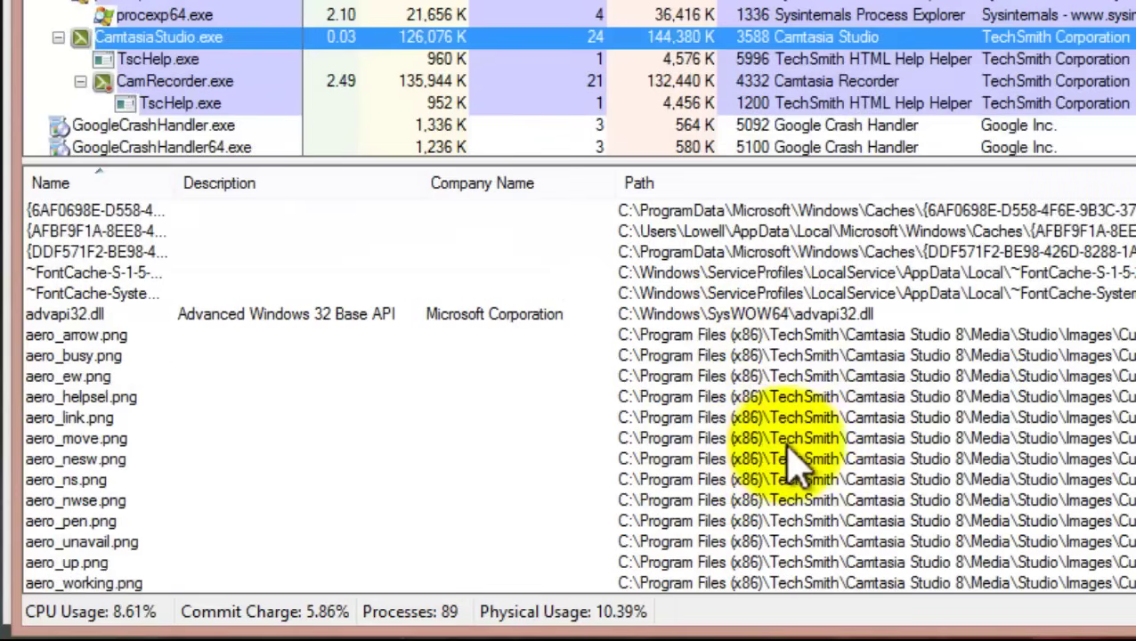
Check where the lower pane view is chosen, and select aero_link.png among the files loaded by CamtasiaStudio.exe
mouse_move(188, 40)
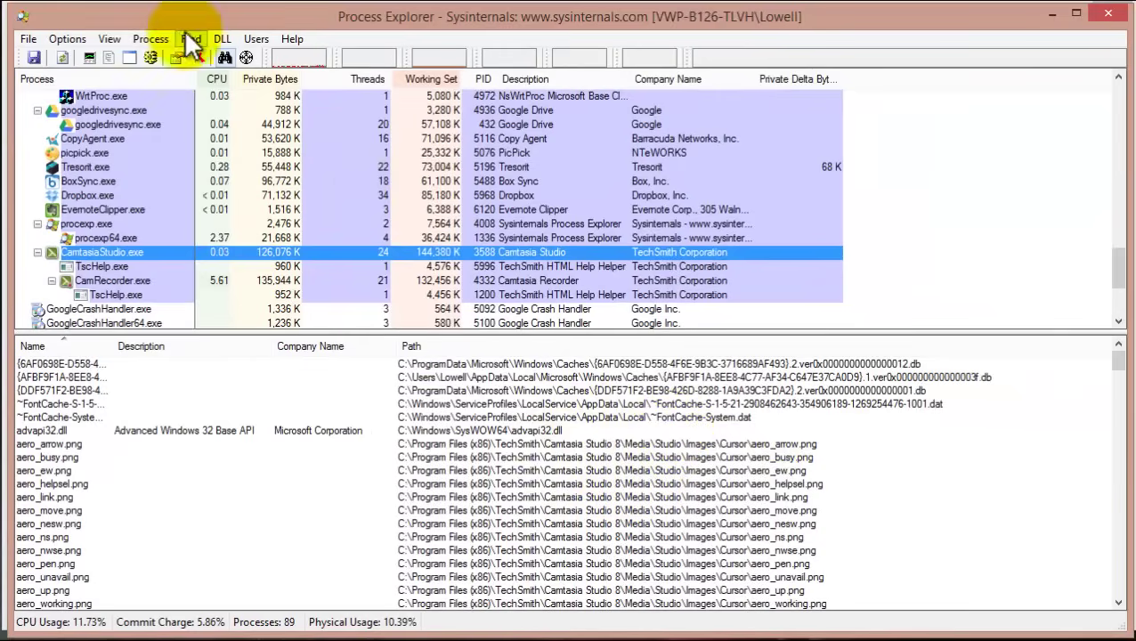
click(119, 39)
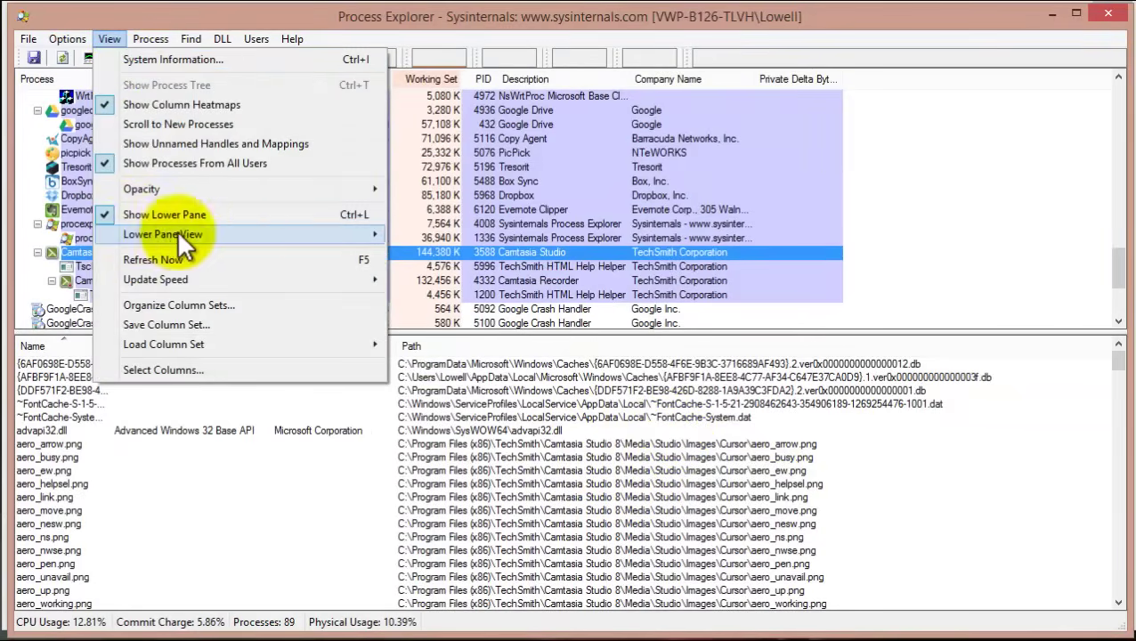
mouse_move(176, 233)
click(835, 499)
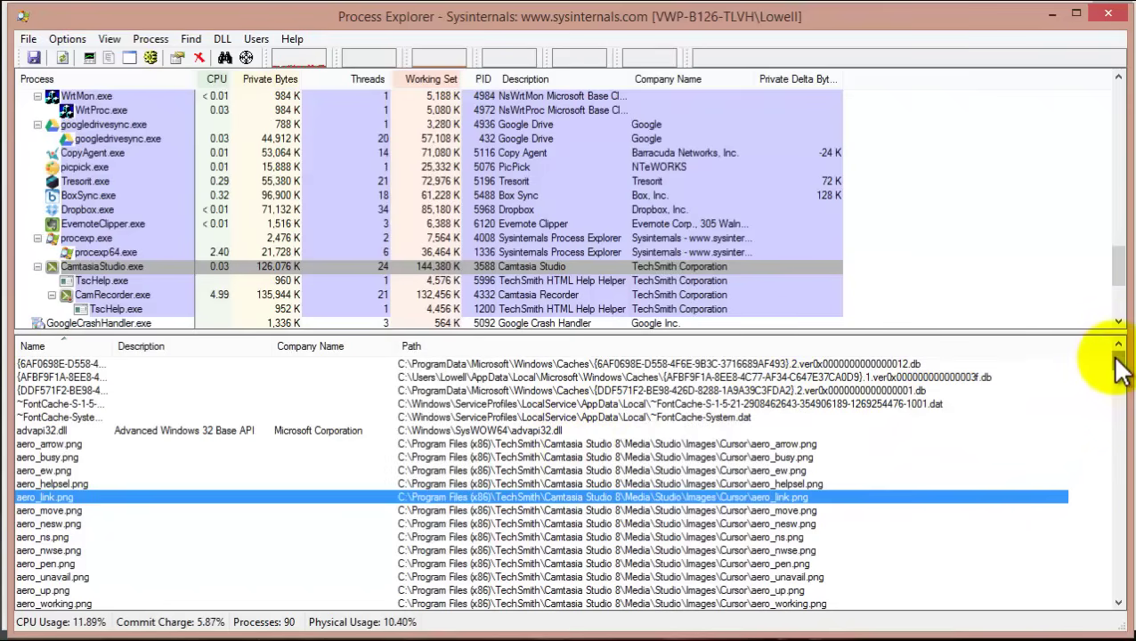
Compare Camtasia's own files, such as clickpreview.png, CamtasiaFilters.dll and CamtasiaStudio.exe, with the shared cfgmgr32.dll and clbcatq.dll in SysWOW64
drag(1121, 361, 1120, 392)
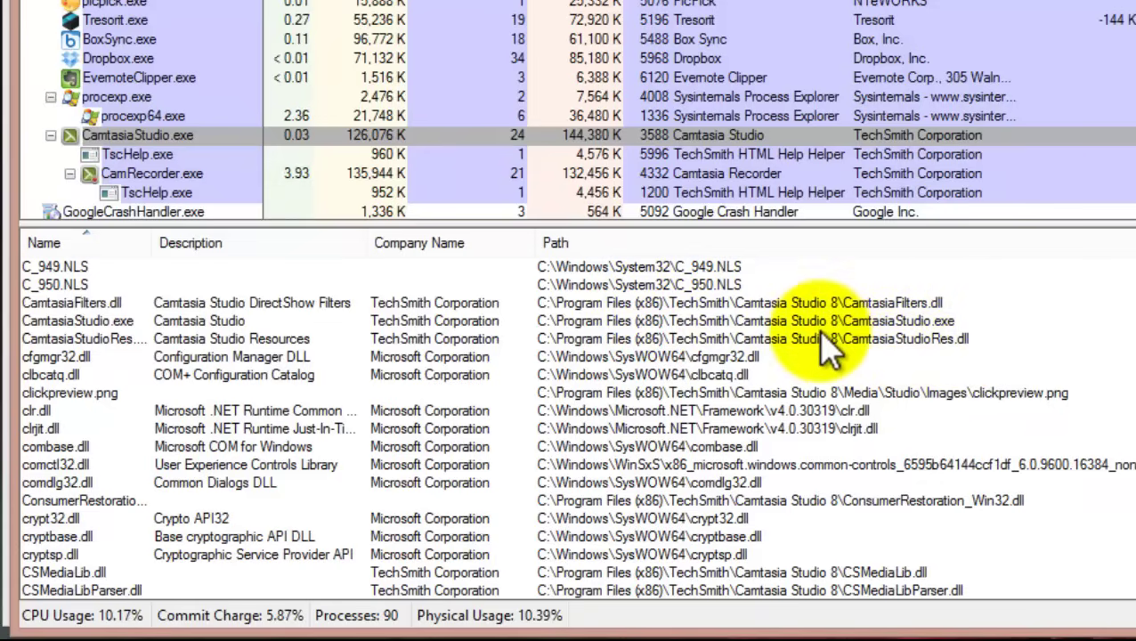
click(681, 393)
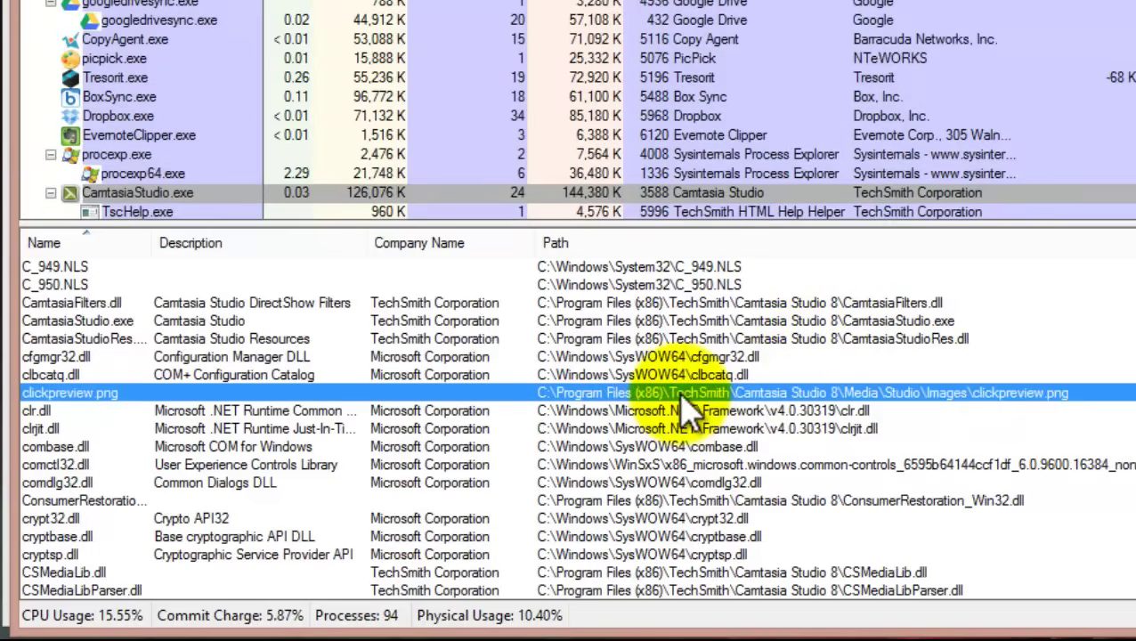
click(692, 305)
click(693, 321)
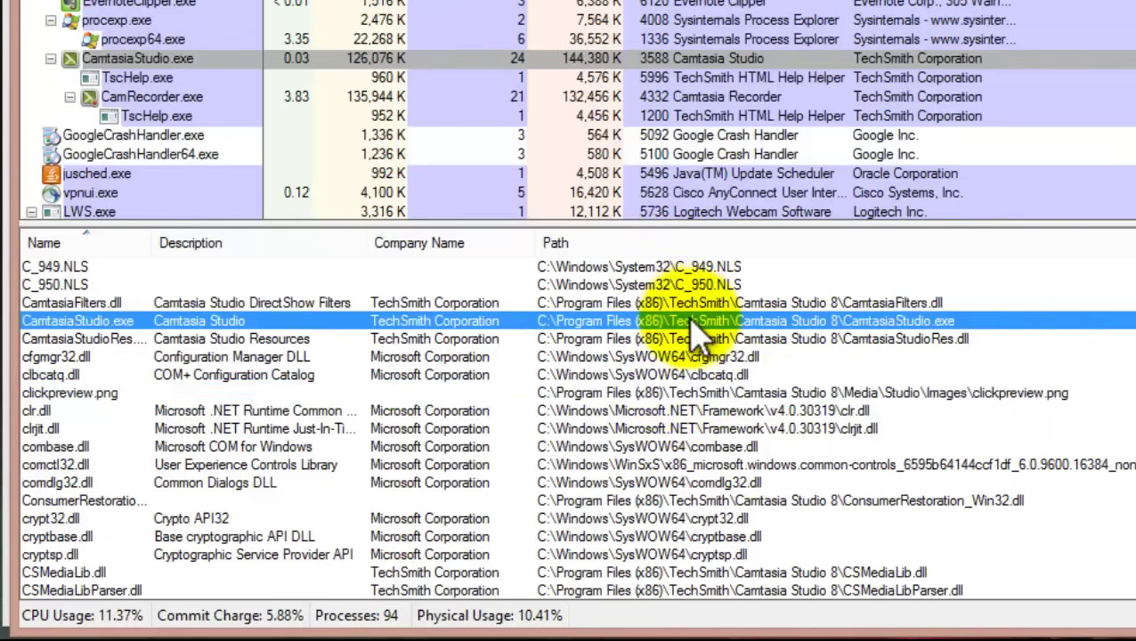
click(661, 359)
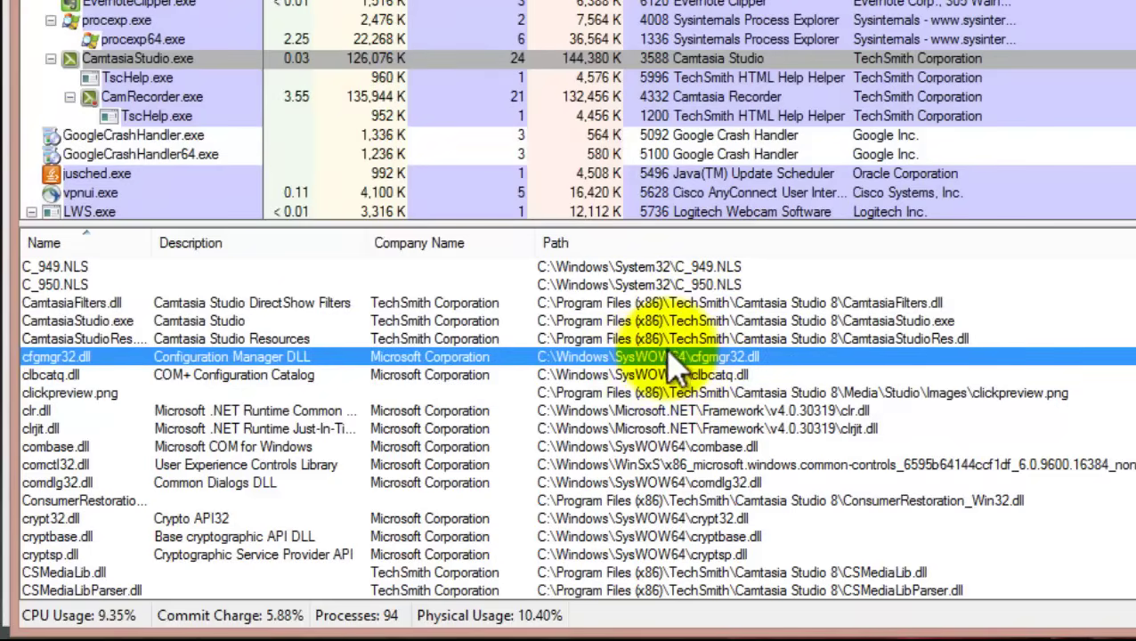
click(629, 379)
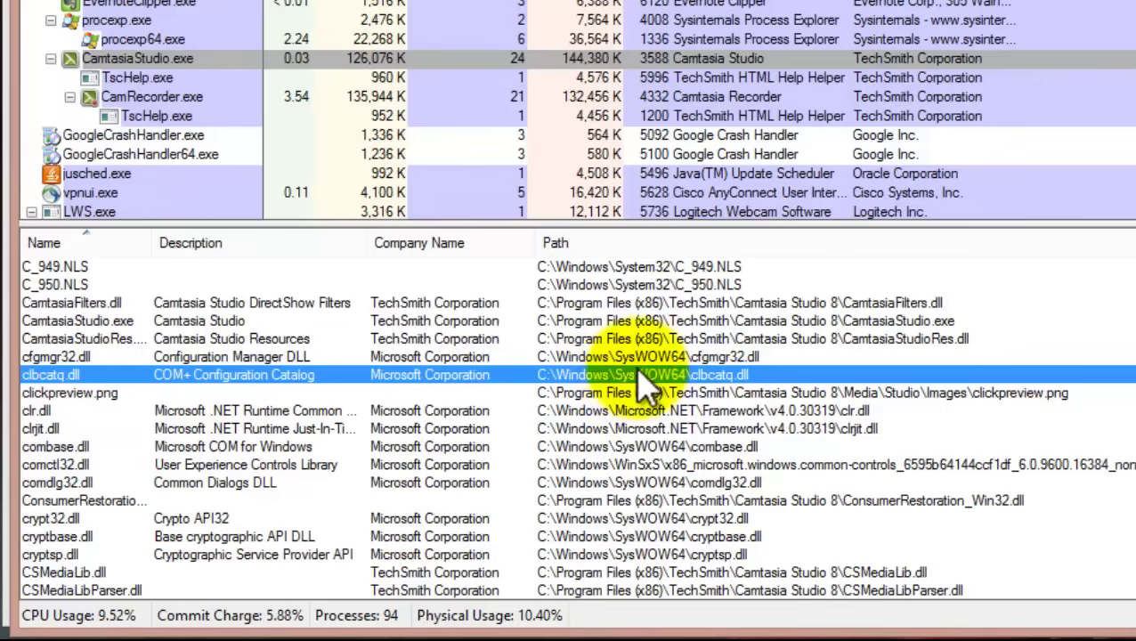
Go through Camtasia Studio 8's own DLLs from CSMediaLib.dll to CSWaveformLib.dll, and select the shared d3d9.dll in SysWOW64
scroll(826, 526, down, 5)
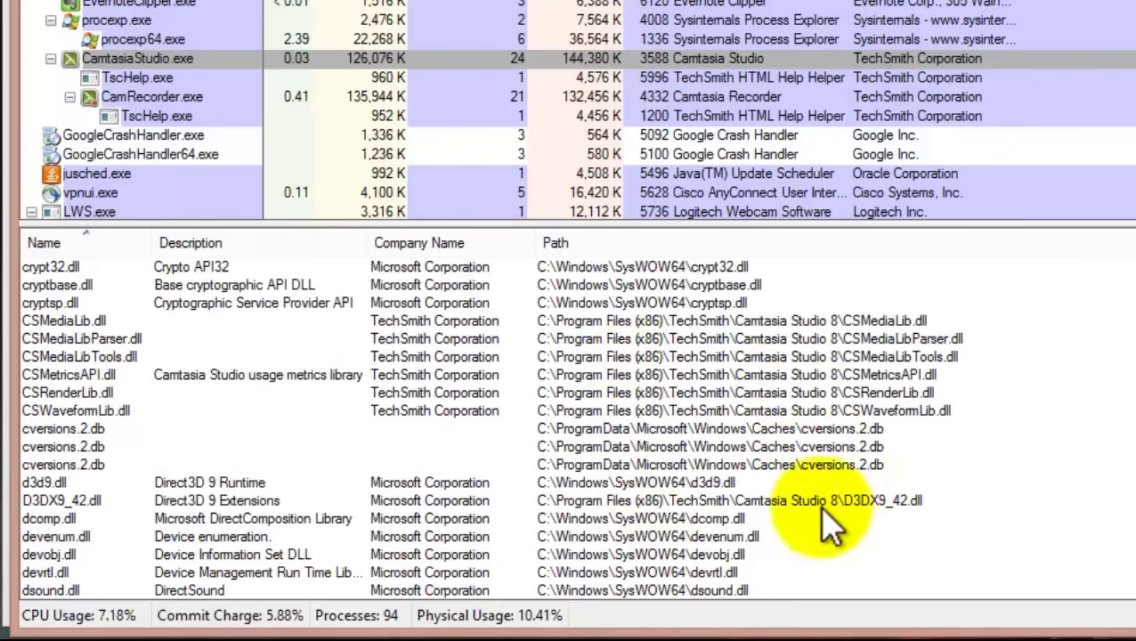
click(753, 321)
click(757, 340)
click(755, 358)
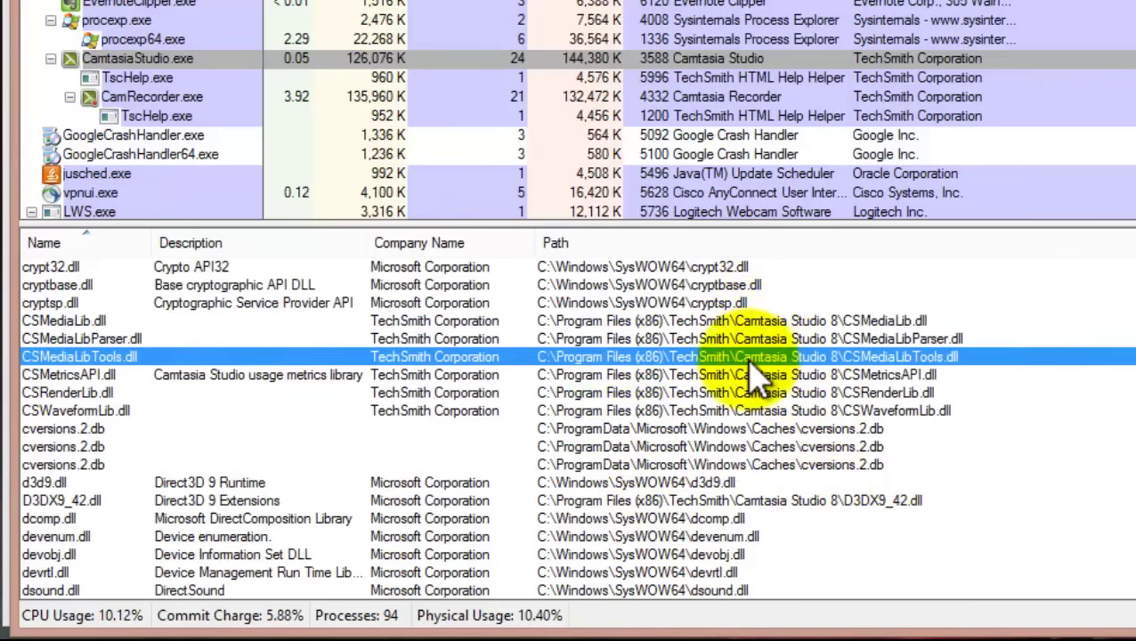
click(755, 376)
click(755, 394)
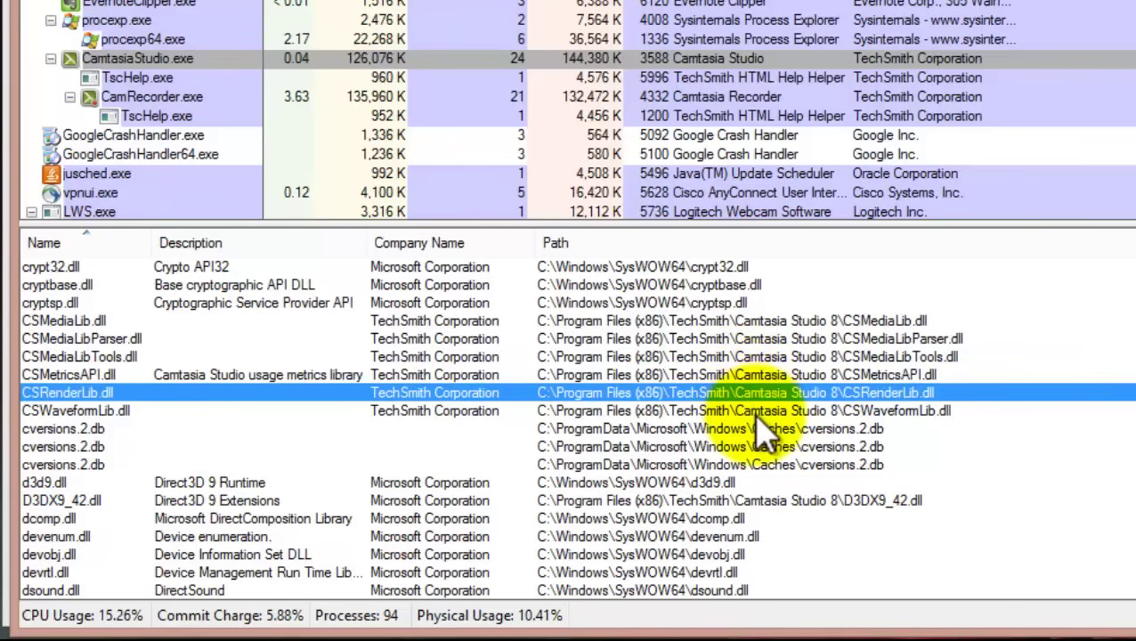
click(757, 411)
click(687, 483)
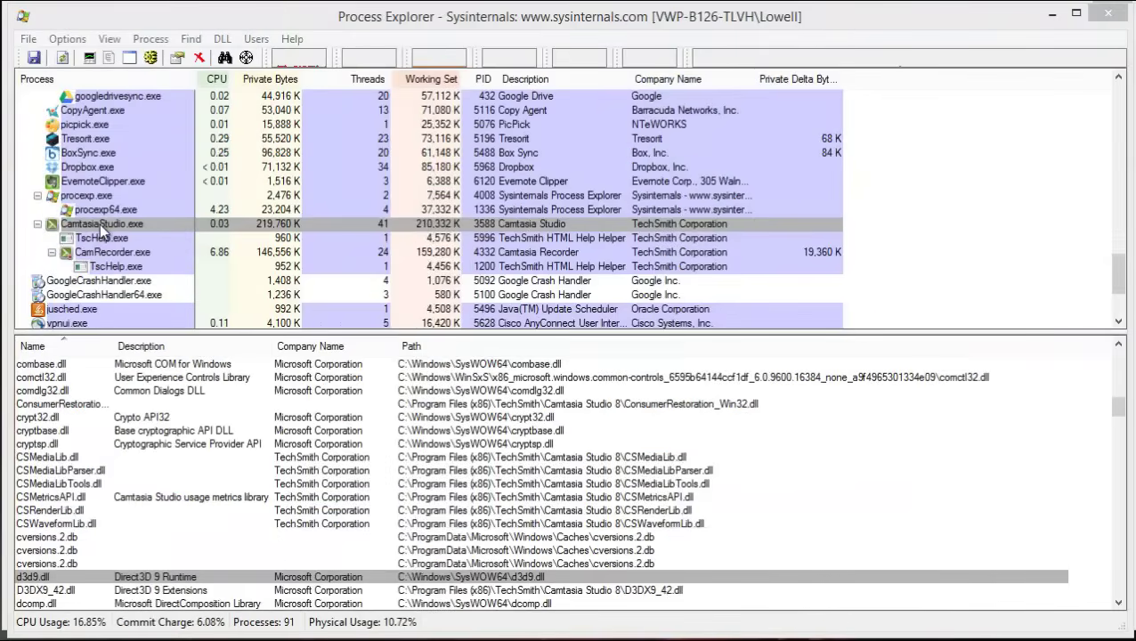
Open the properties of CamtasiaStudio.exe and examine its list of threads, including the one starting in DSOUND.dll
right_click(100, 222)
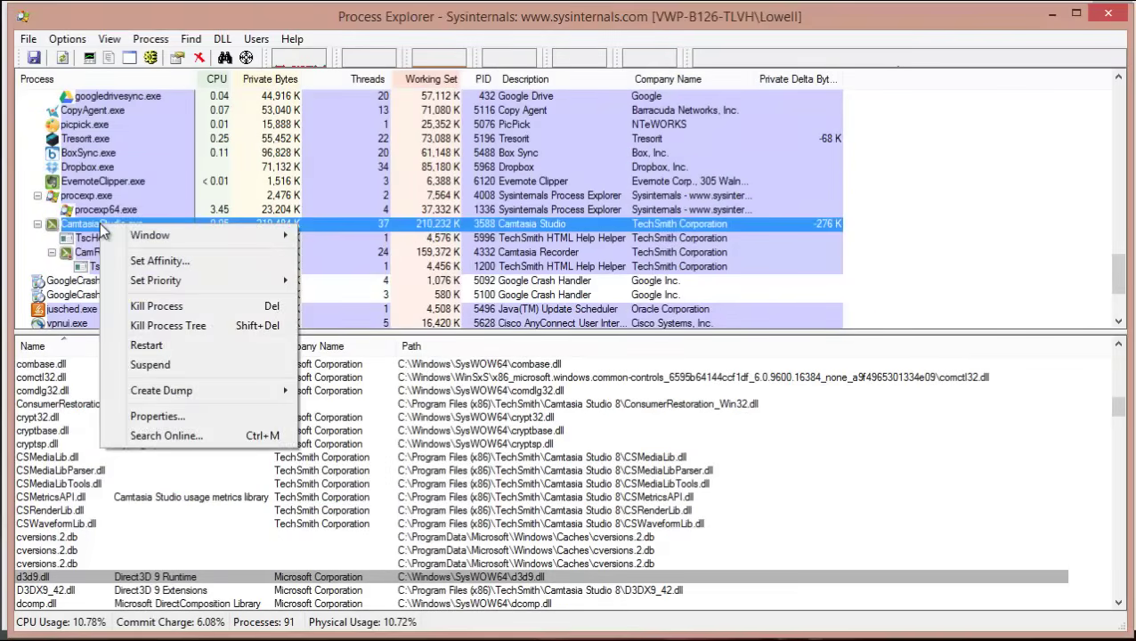
click(157, 419)
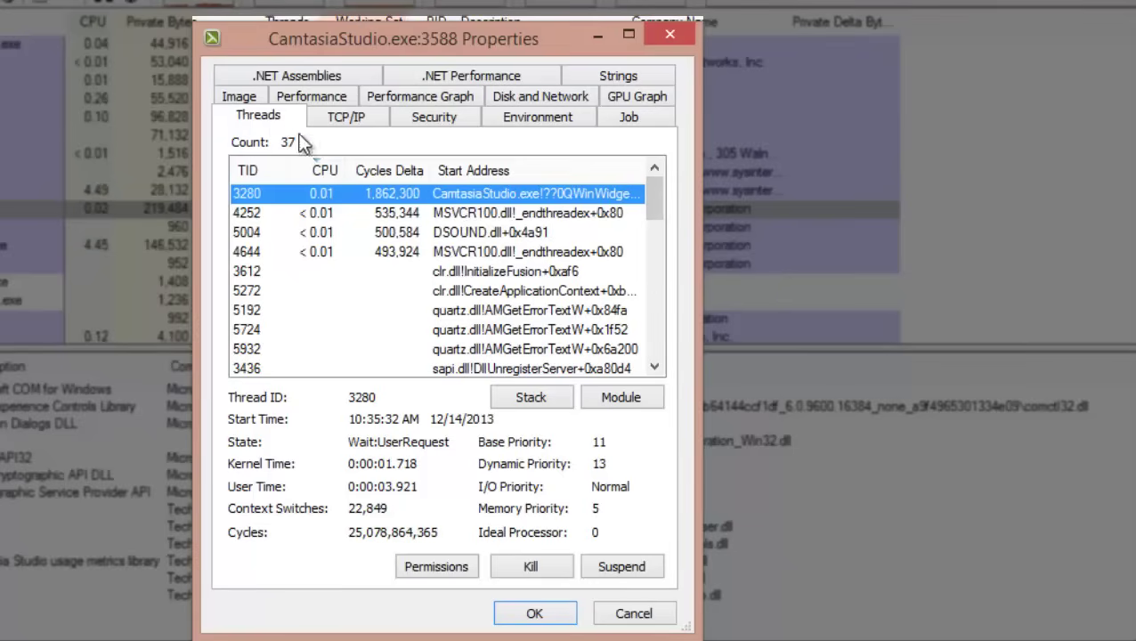
click(486, 233)
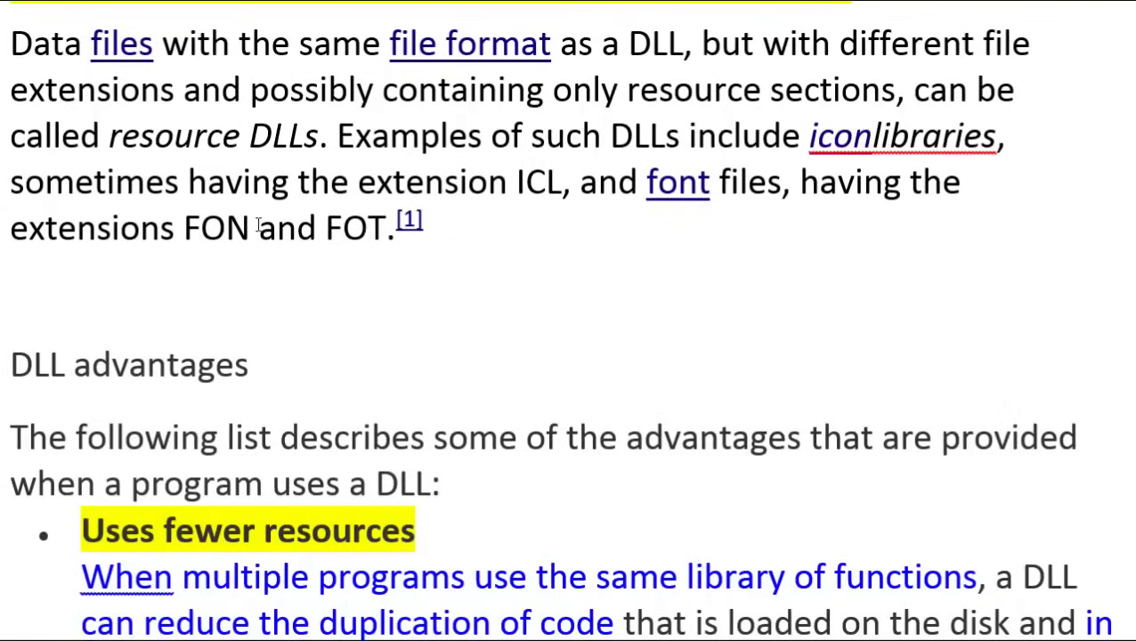
Switch to the DLL notes document and mark the FON extension in the paragraph on resource DLLs
drag(258, 227, 185, 230)
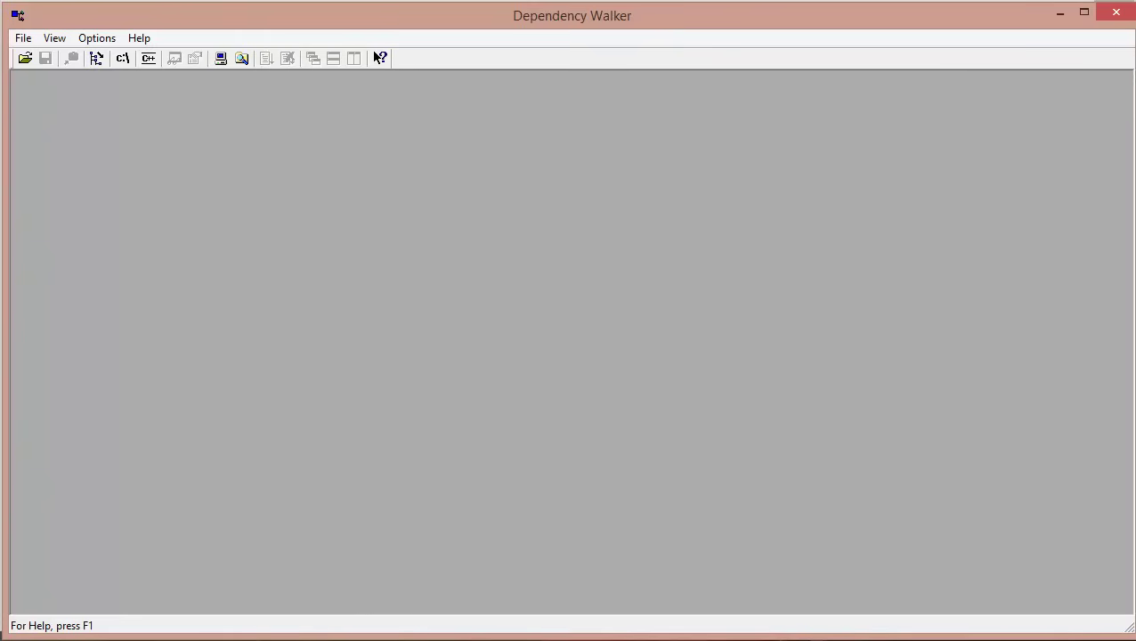
Switch to Dependency Walker and load AcroRd32.exe from Adobe\Reader 11.0\Reader in Program Files (x86)
click(24, 59)
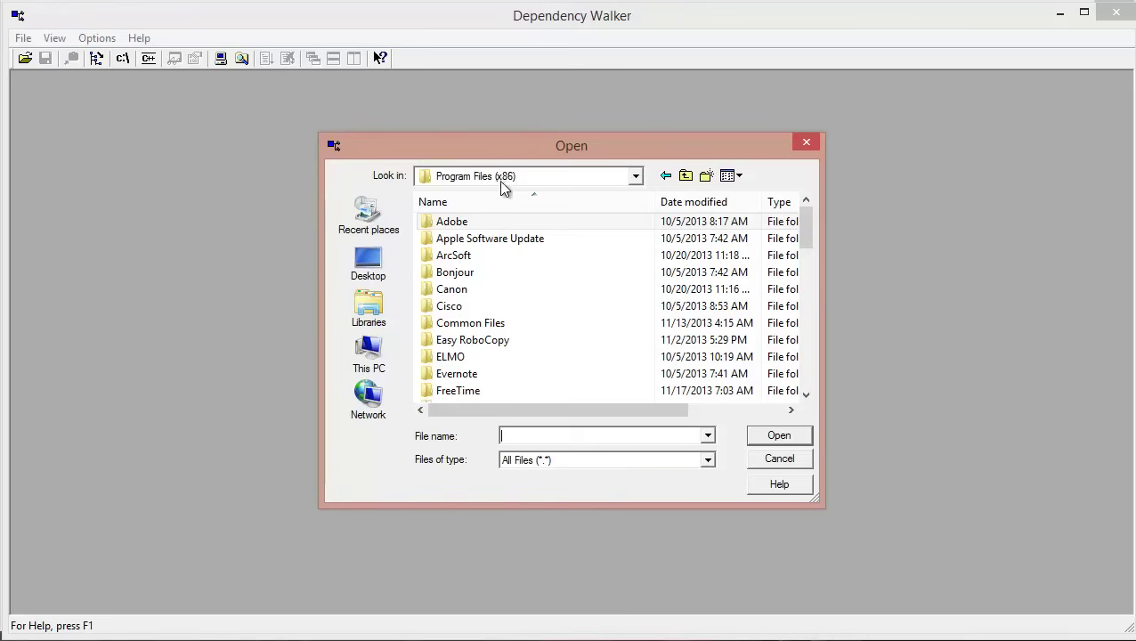
double_click(454, 229)
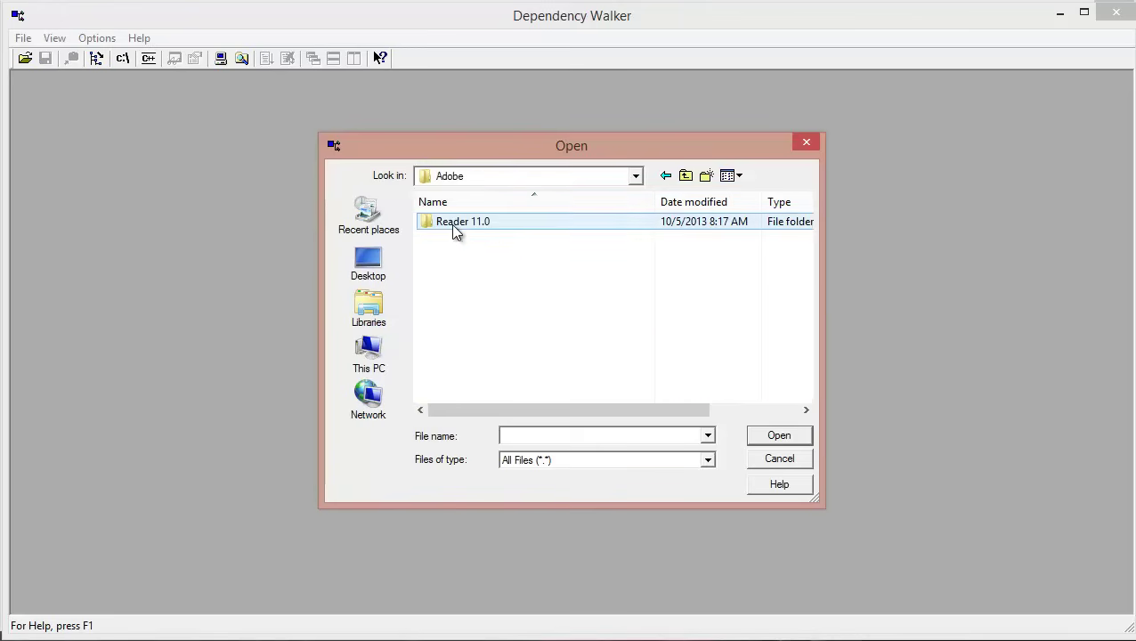
click(468, 229)
double_click(467, 226)
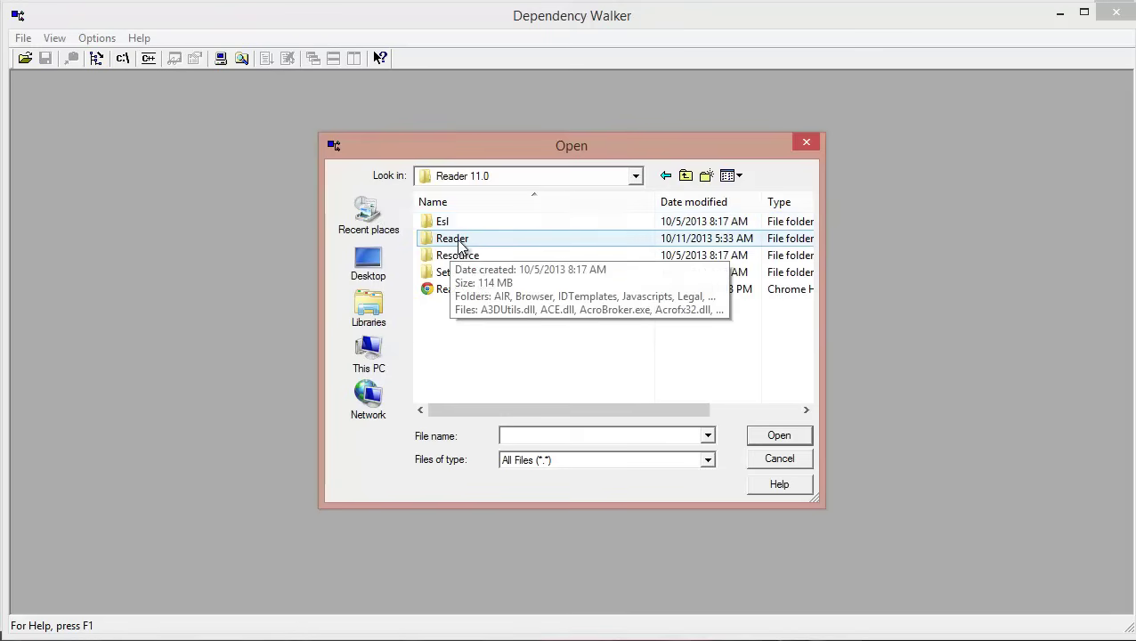
double_click(453, 241)
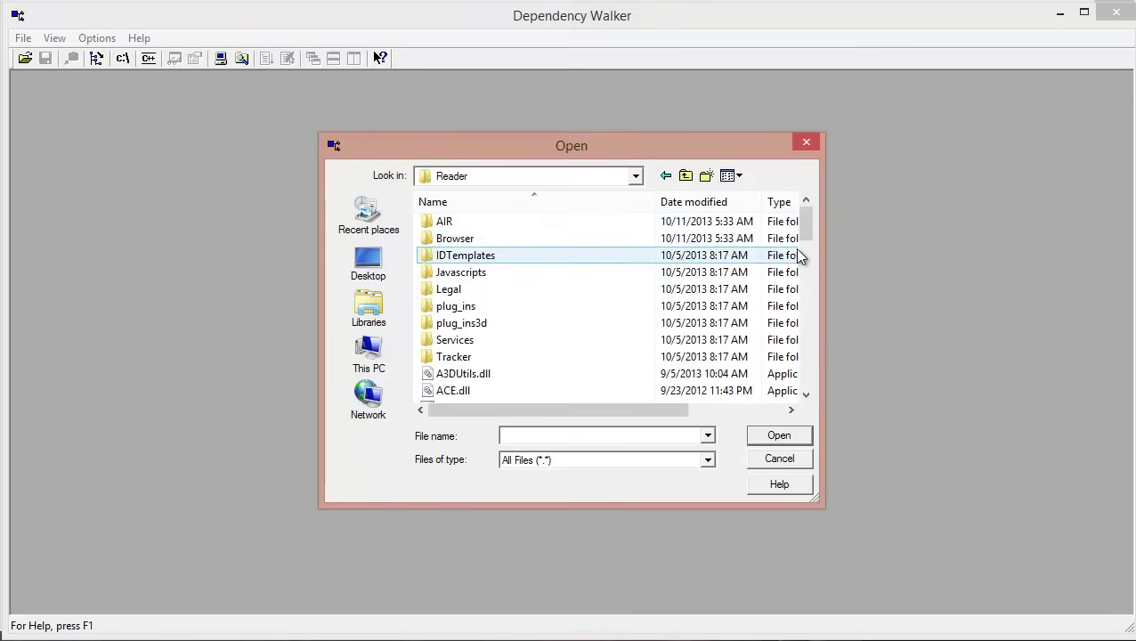
drag(806, 218, 804, 256)
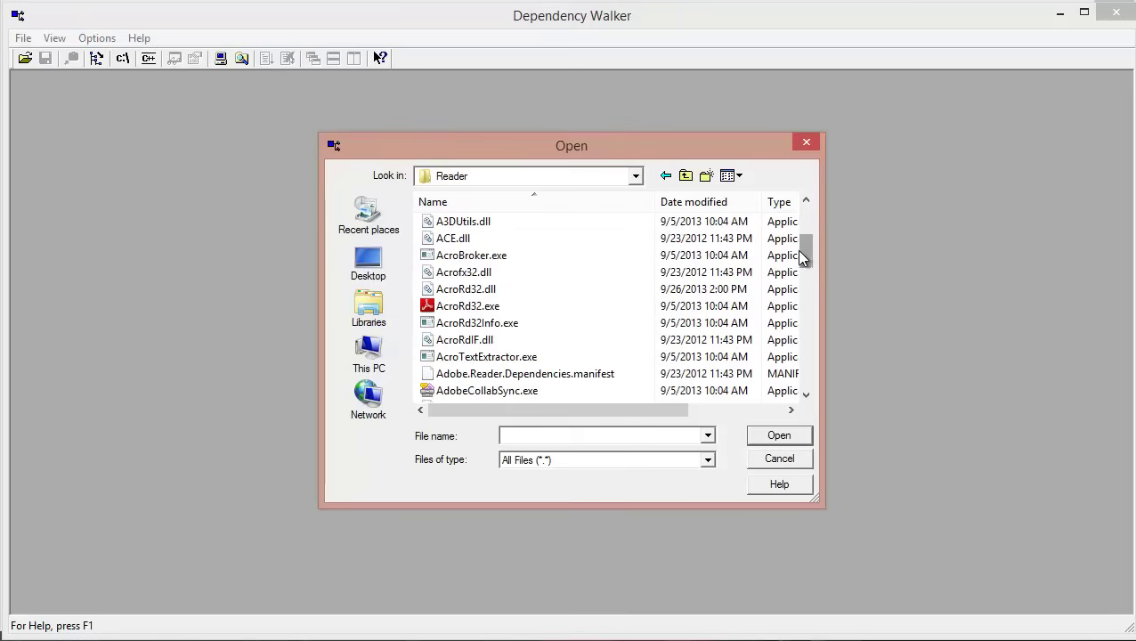
click(473, 312)
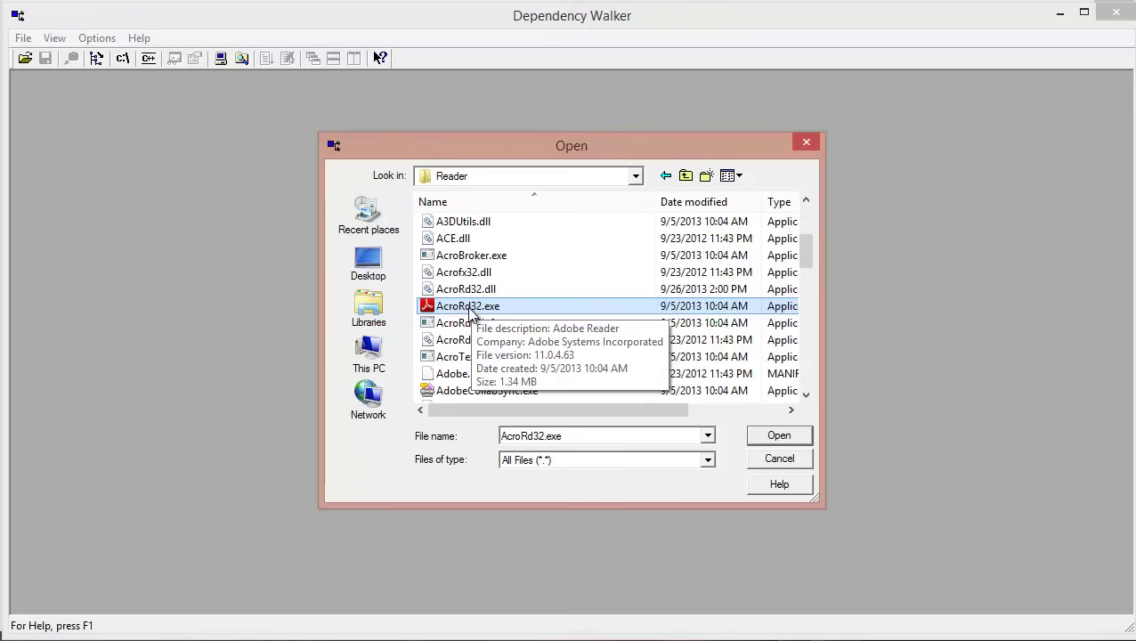
click(781, 441)
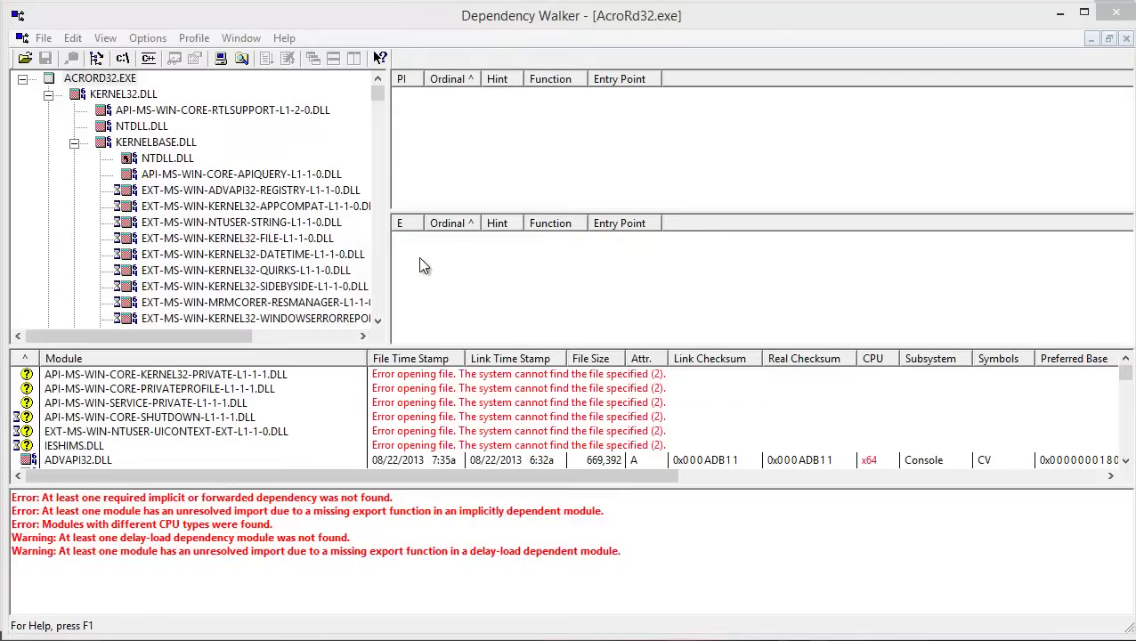
click(735, 377)
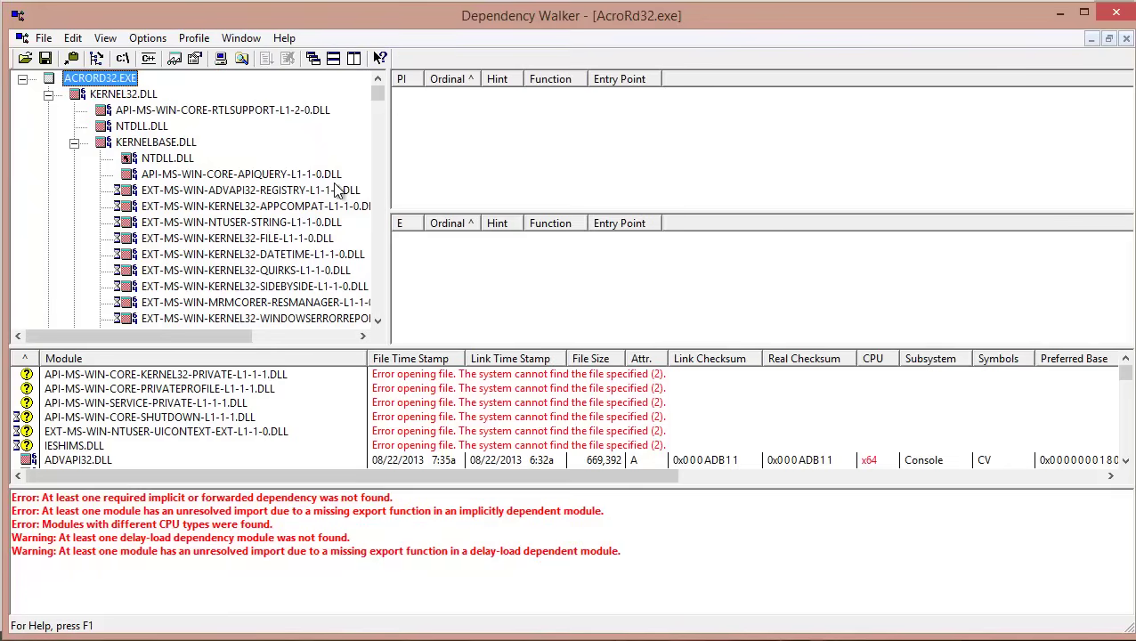
Look through the dependency tree of AcroRd32.exe from KERNEL32.DLL down to the modules under SSPICLI.DLL, and return to its beginning
drag(378, 93, 380, 105)
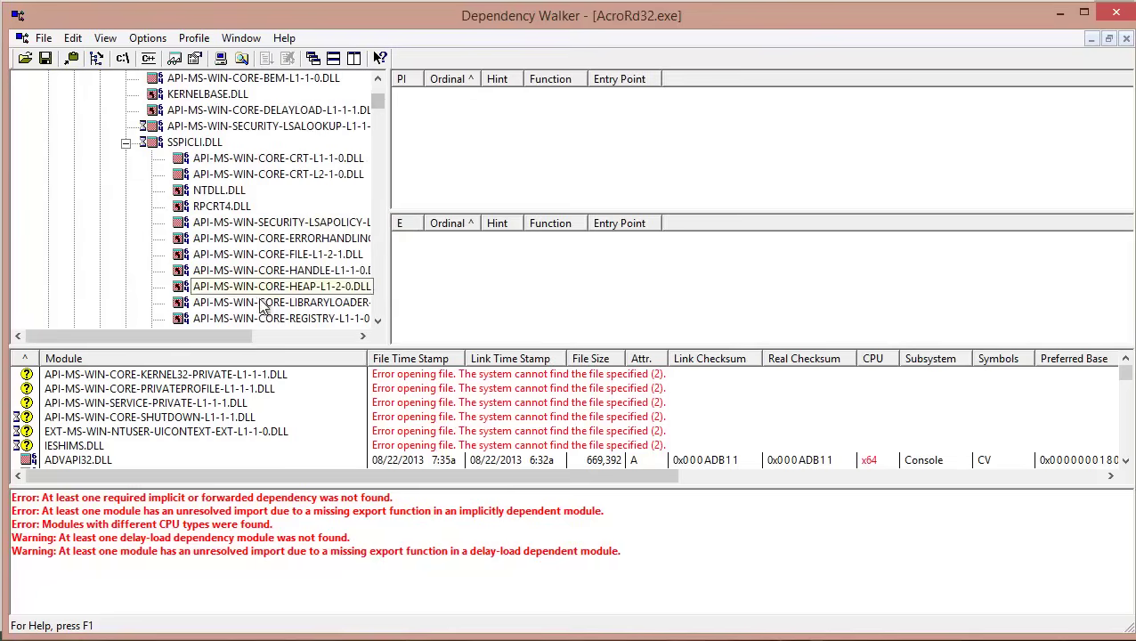
mouse_move(250, 336)
mouse_down()
mouse_move(295, 337)
mouse_move(262, 336)
mouse_up()
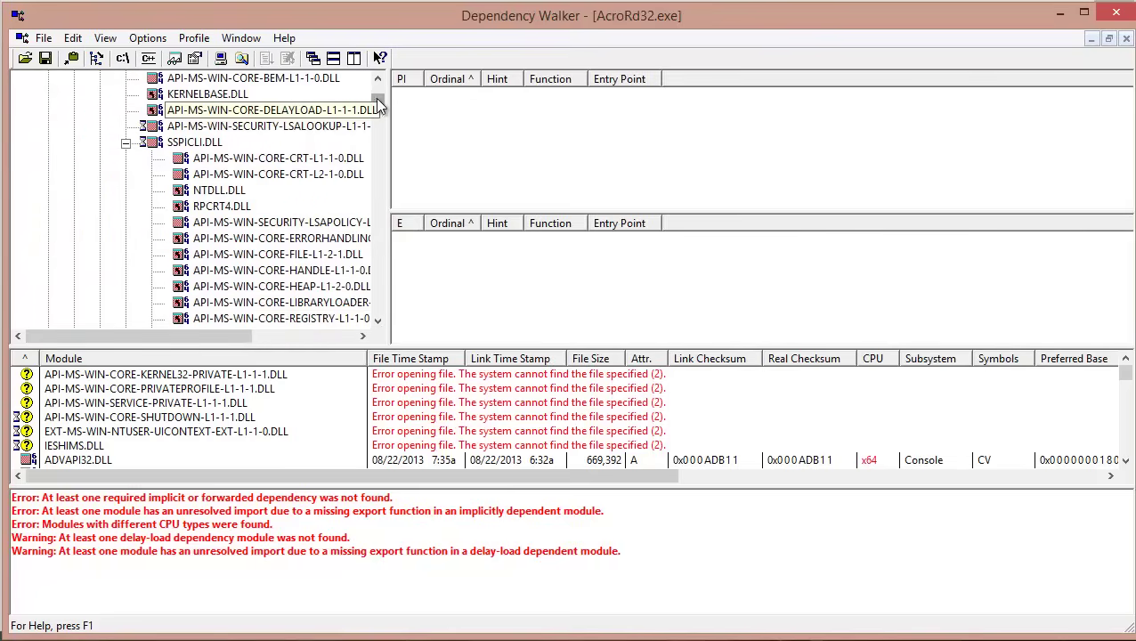
drag(380, 107, 379, 88)
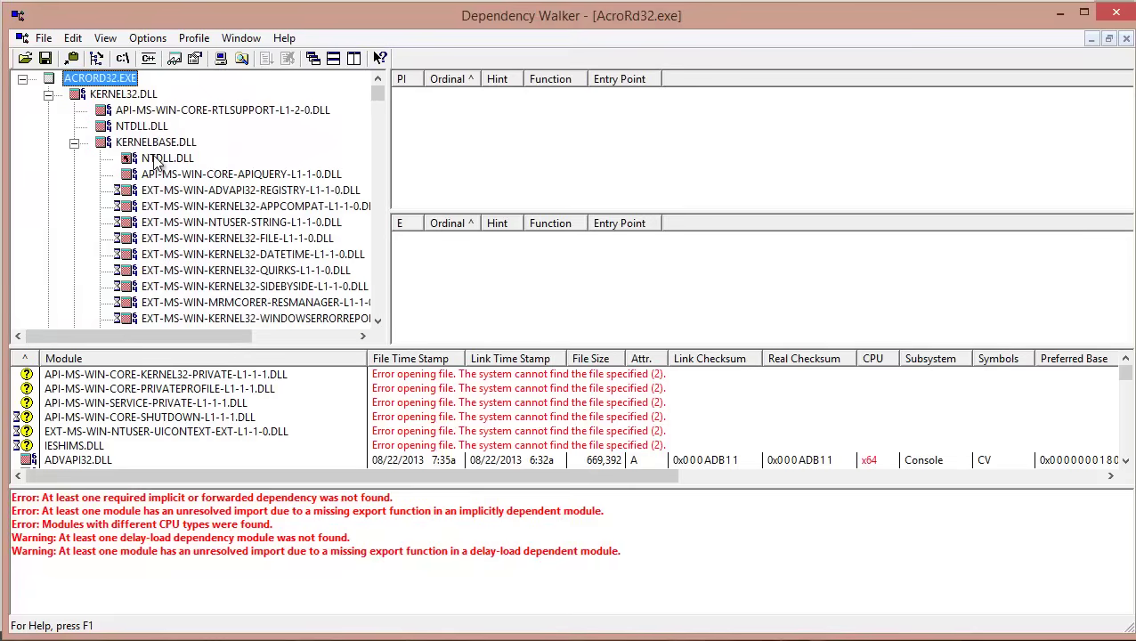